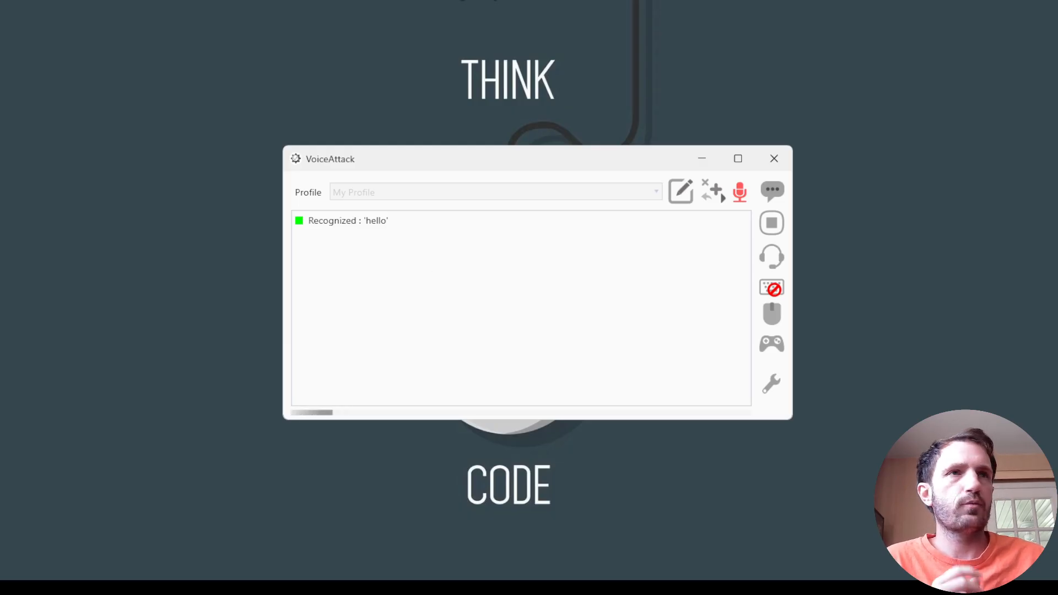
Open the program options and review the audio and speech recognition settings, including the available Windows speech recognition profiles.
drag(467, 163, 445, 169)
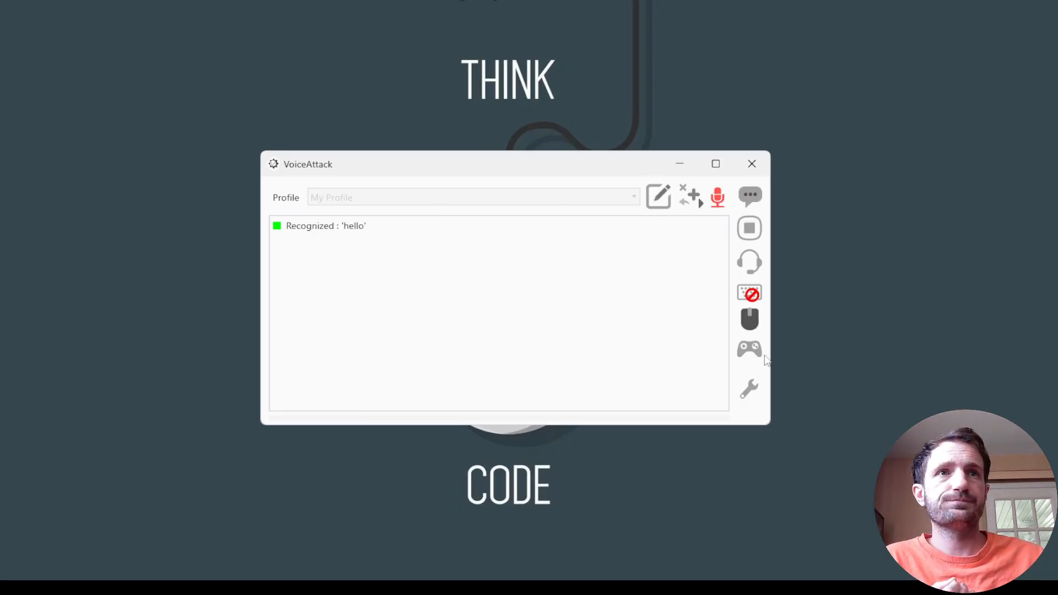
click(752, 397)
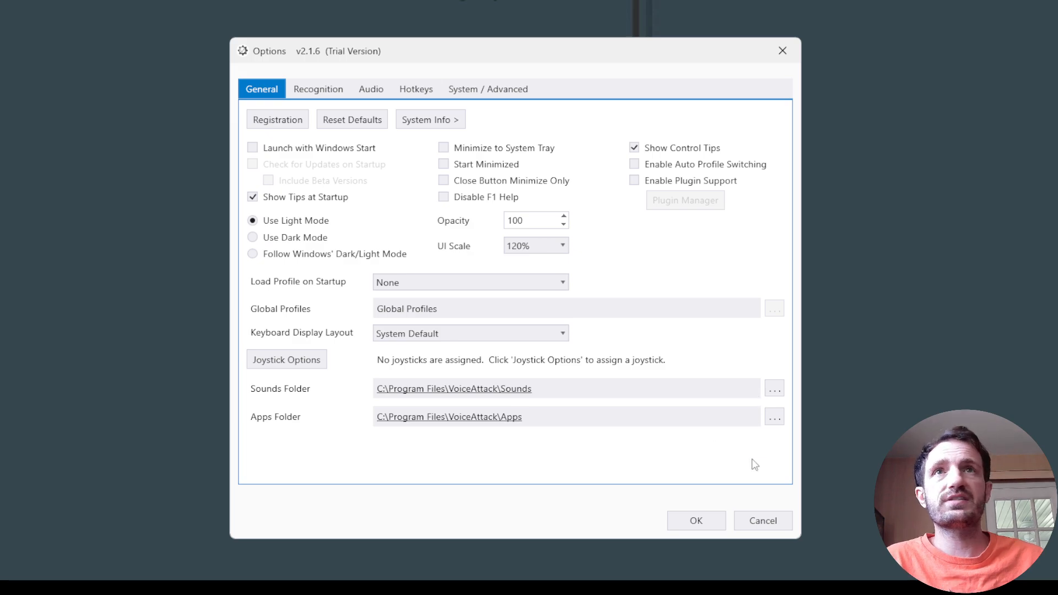
click(371, 88)
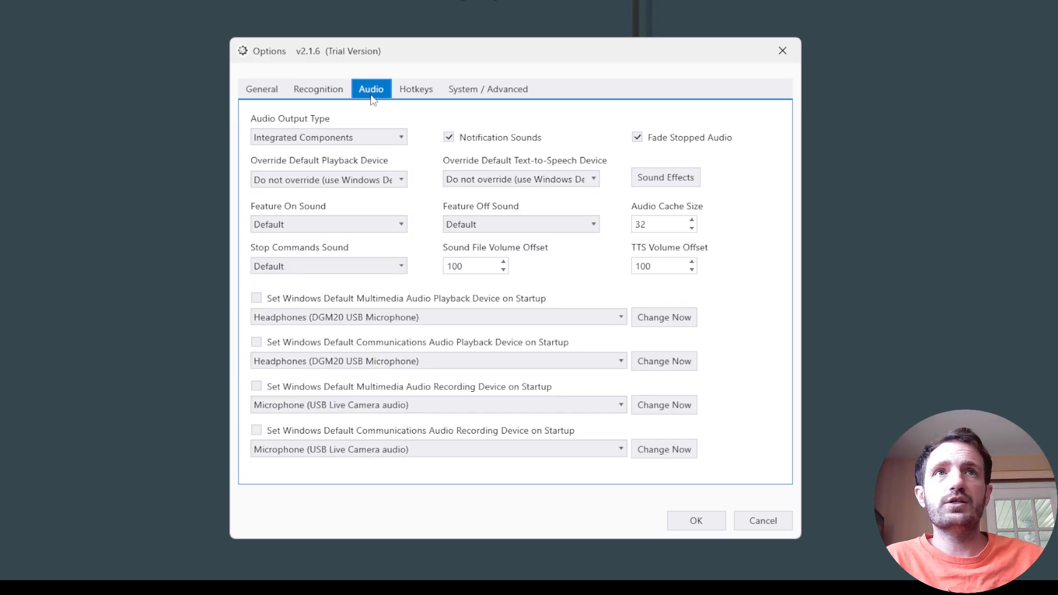
click(317, 91)
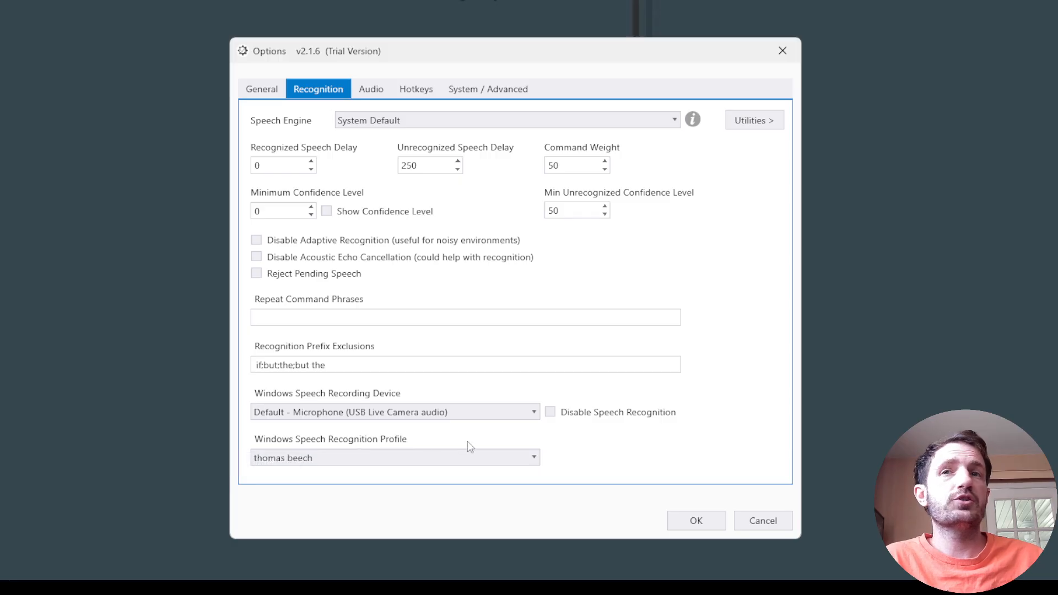
click(343, 461)
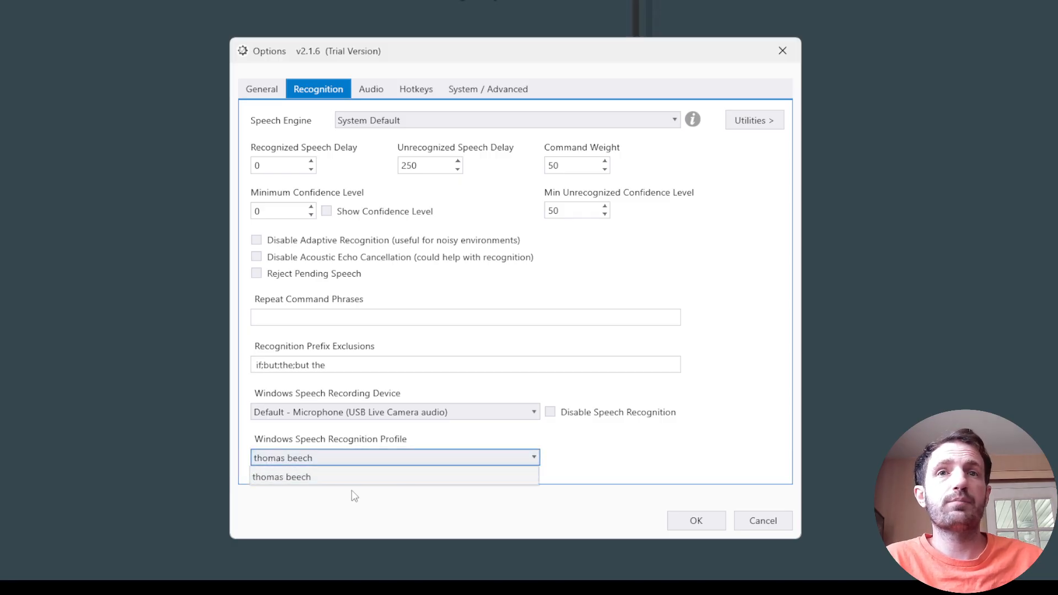
click(770, 315)
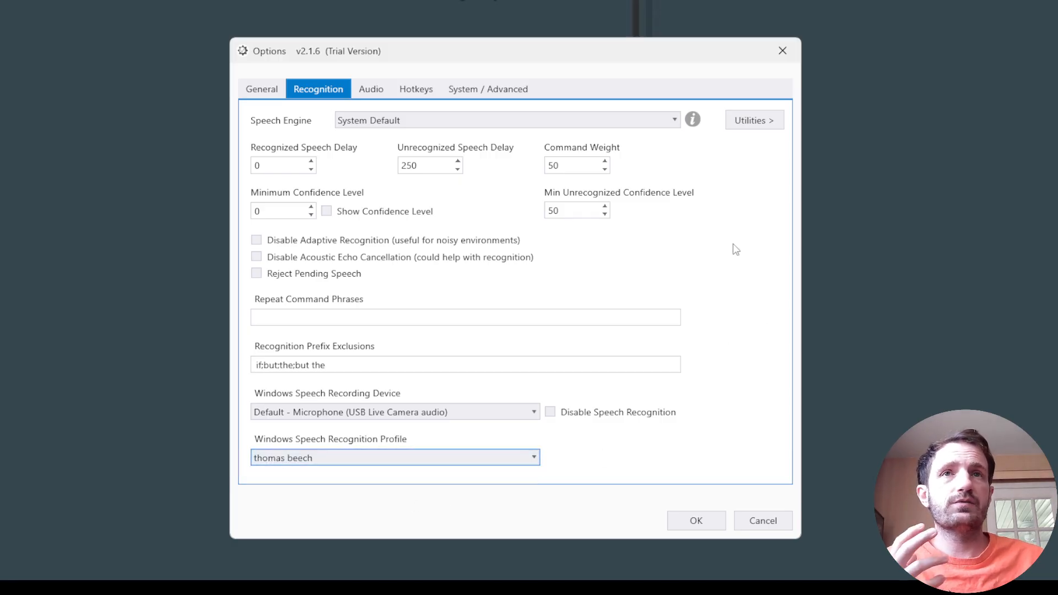
Open the Speech Engine Training utility, view its welcome page and cancel the training.
click(754, 121)
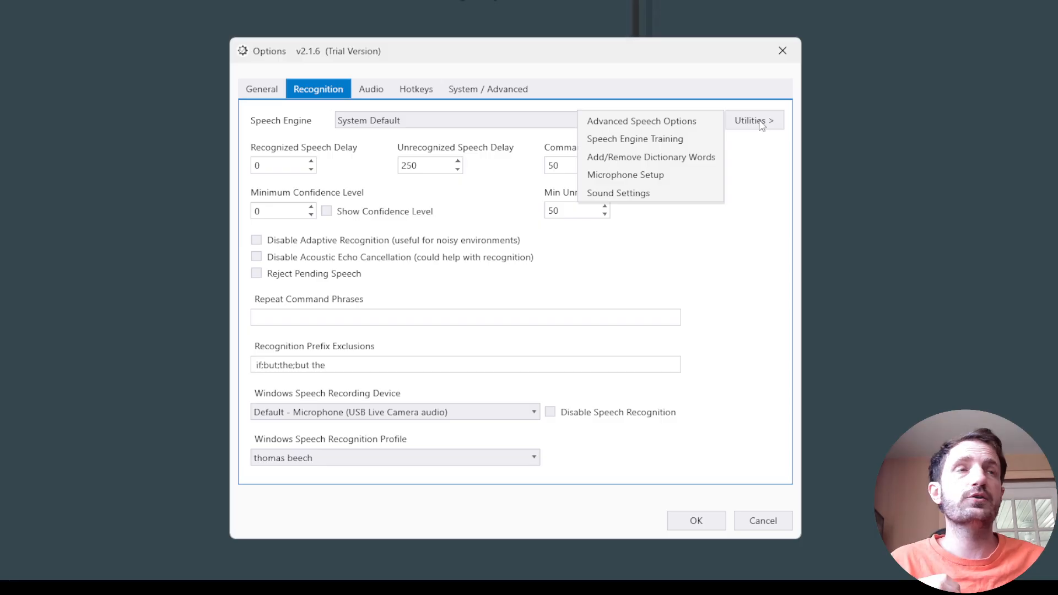
click(648, 144)
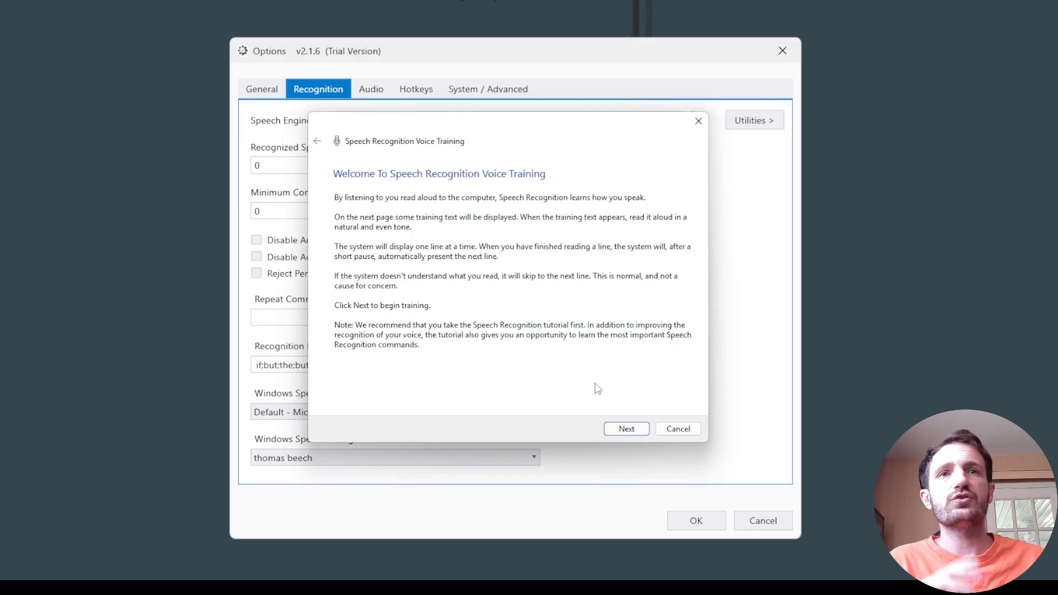
click(686, 432)
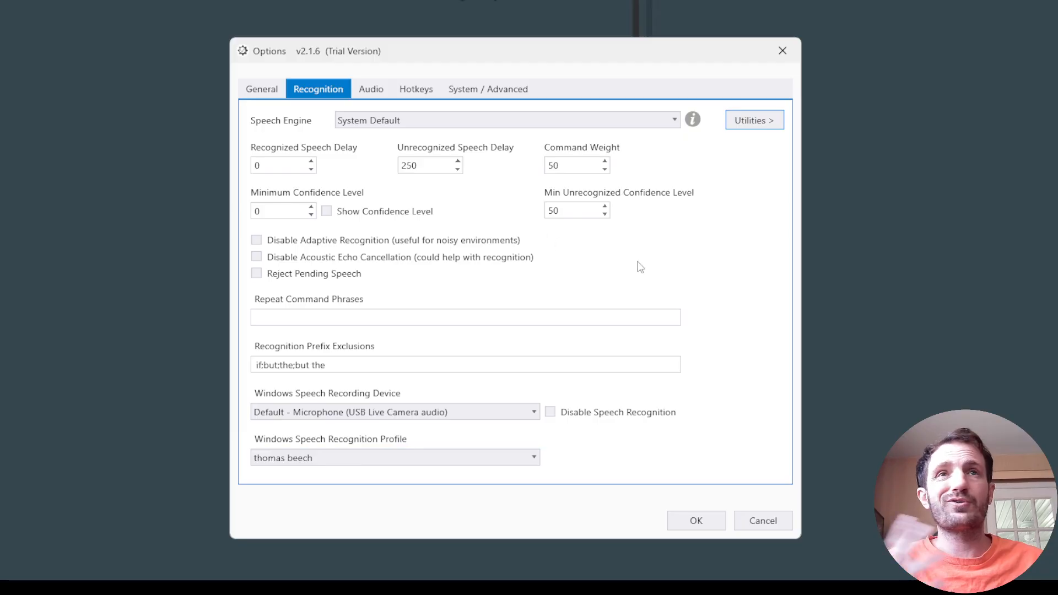
Review the General, Hotkeys, System / Advanced and Recognition options, and close the options without saving.
click(253, 92)
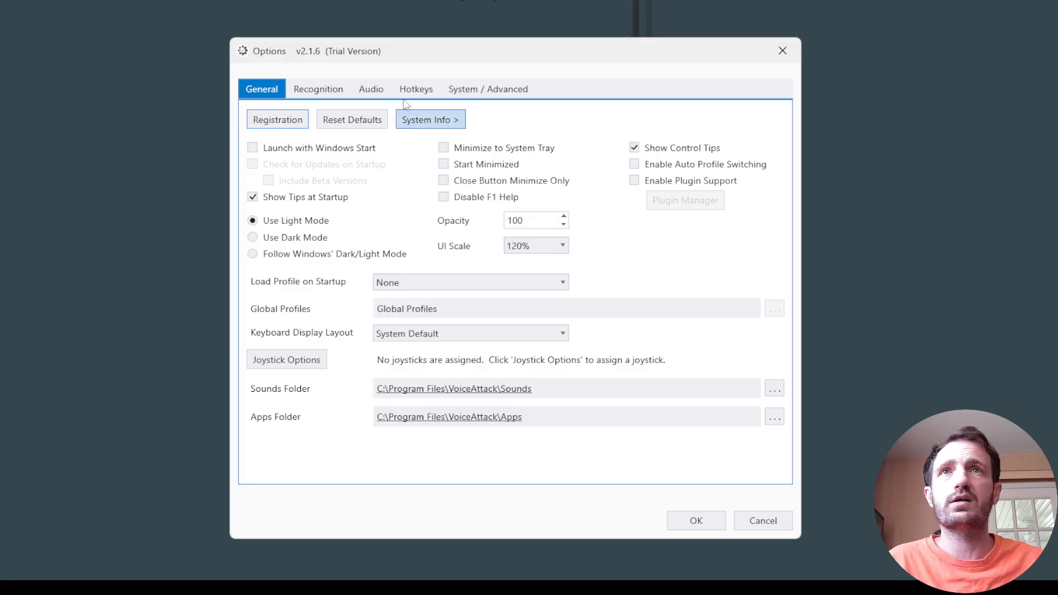
click(424, 94)
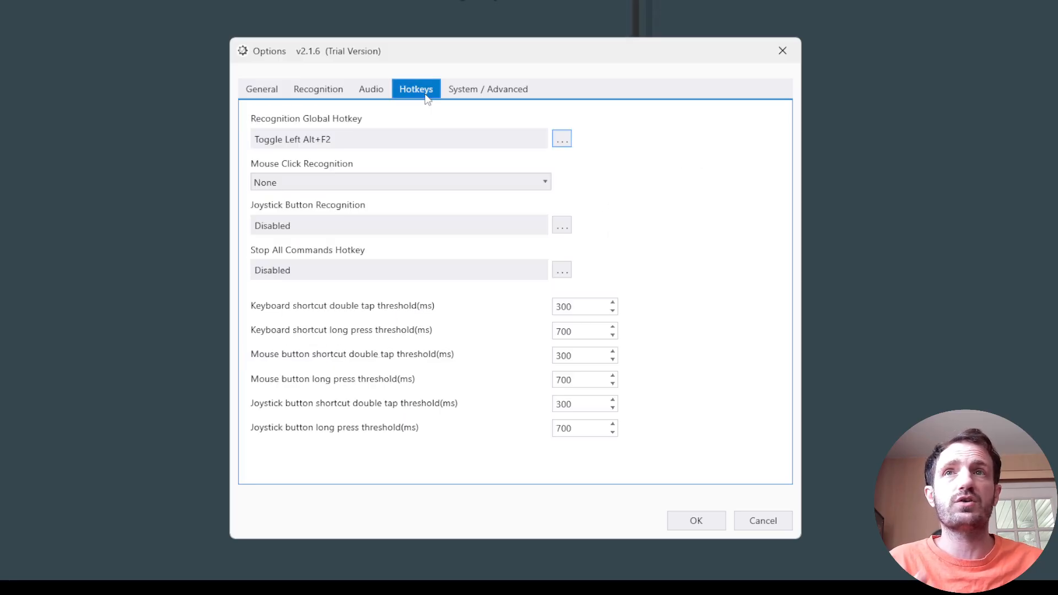
click(478, 97)
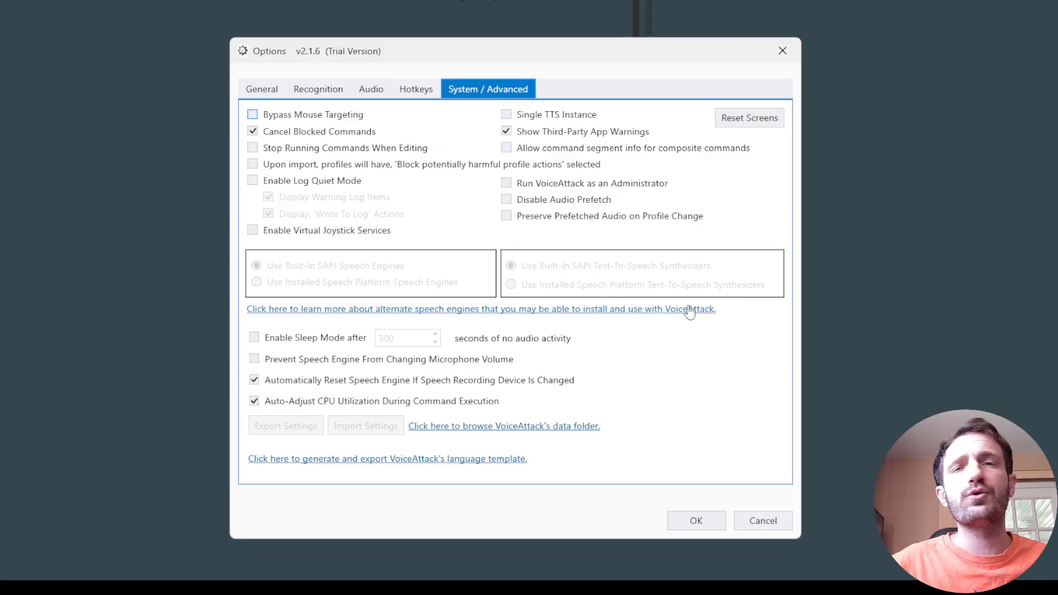
click(302, 89)
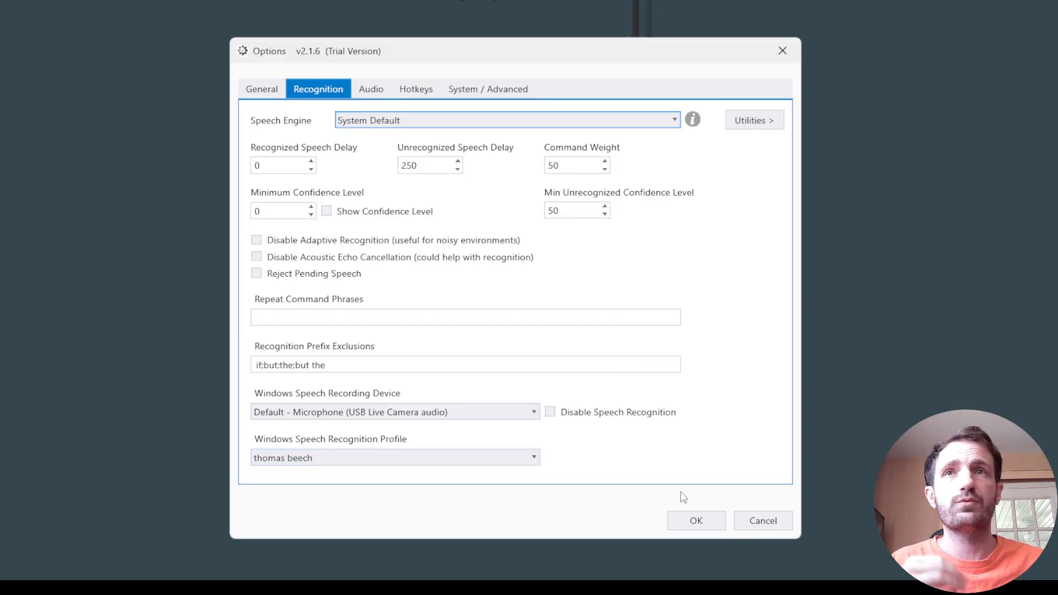
click(761, 520)
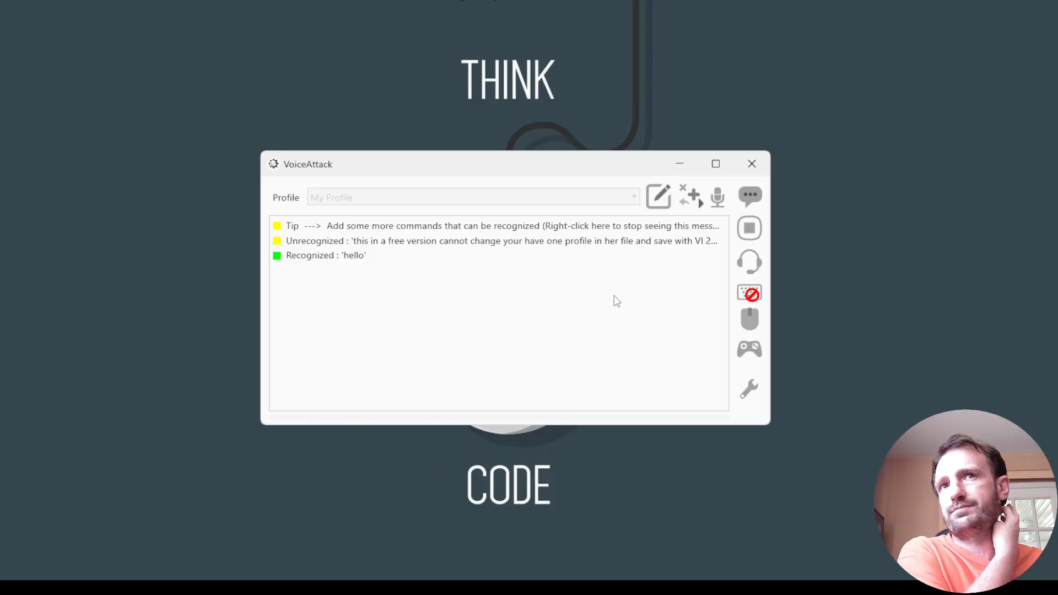
Open My Profile for editing and inspect the settings of its "hello" command.
click(667, 201)
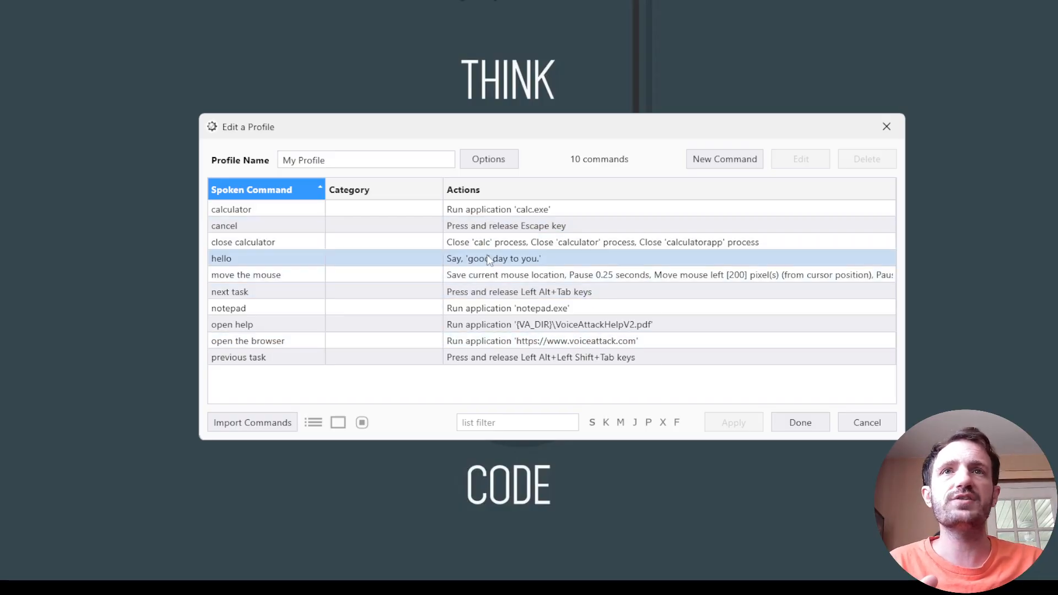
click(268, 260)
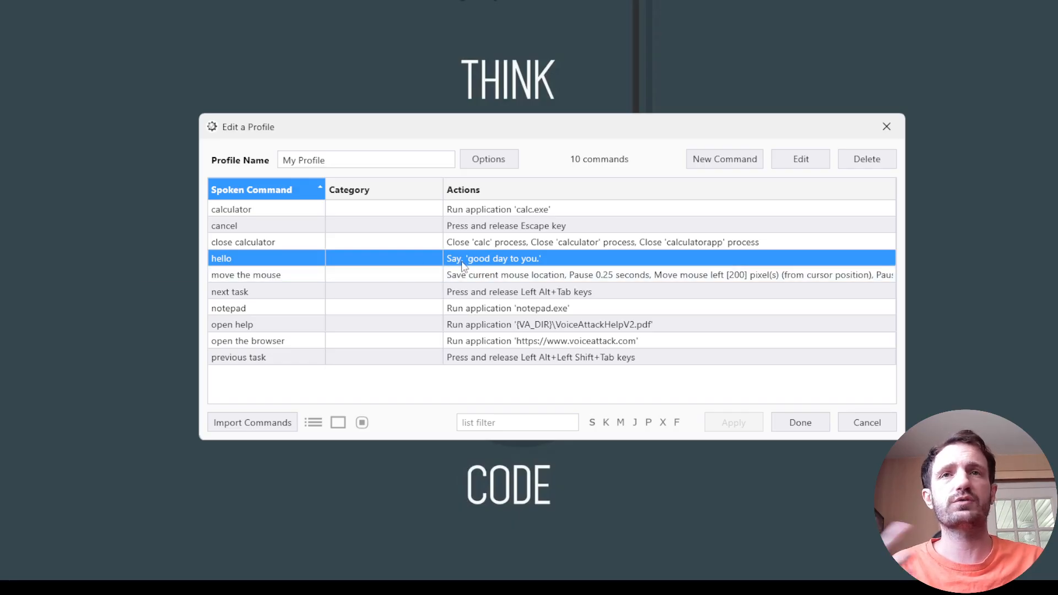
right_click(513, 259)
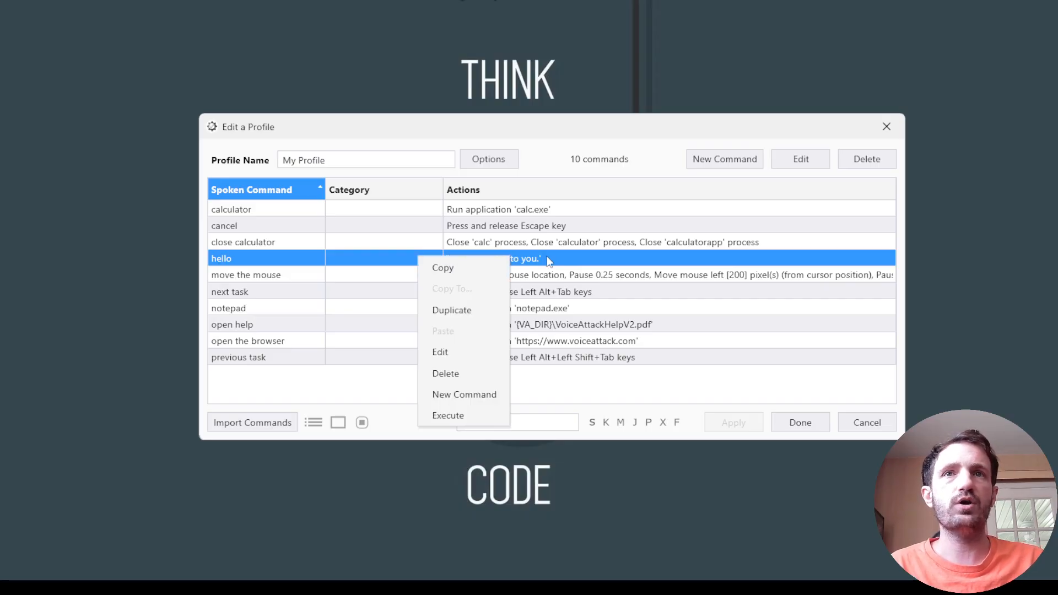
click(474, 347)
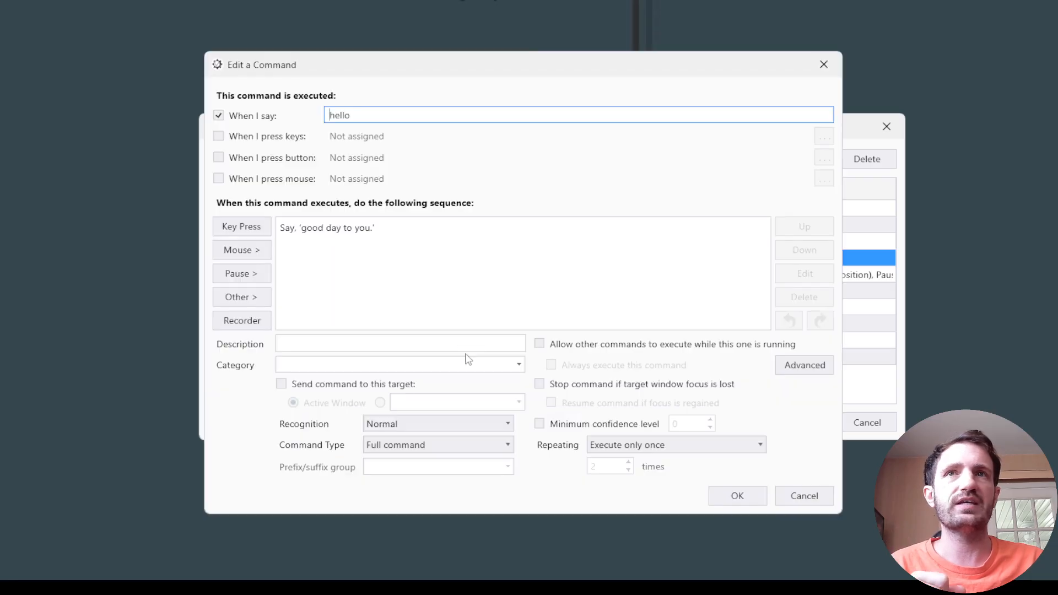
click(823, 65)
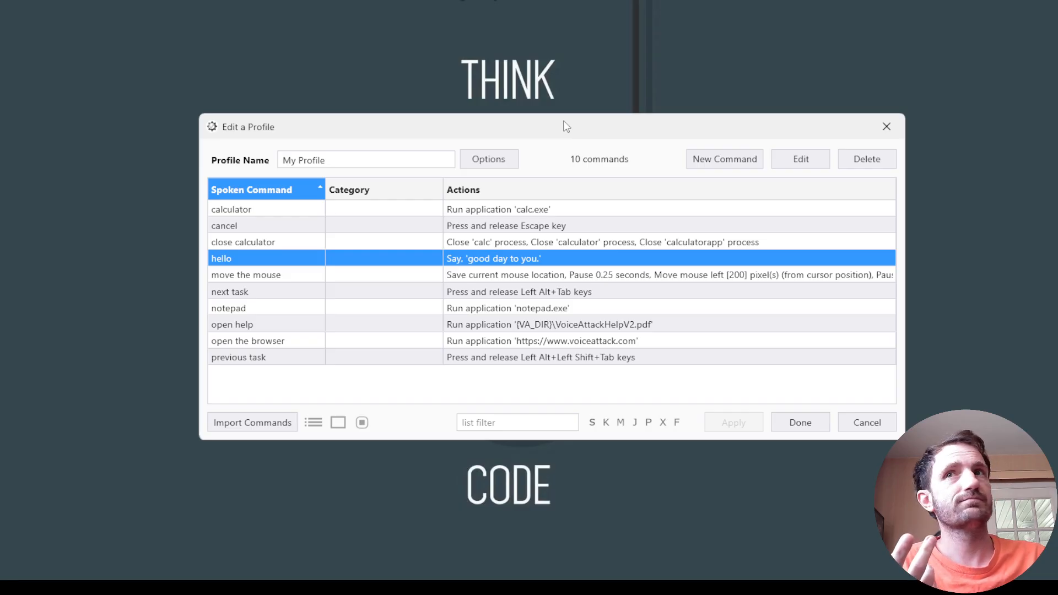
Finish viewing the profile, test the spoken command "calculator" and close the Calculator it launches.
drag(565, 126, 643, 347)
drag(714, 357, 699, 6)
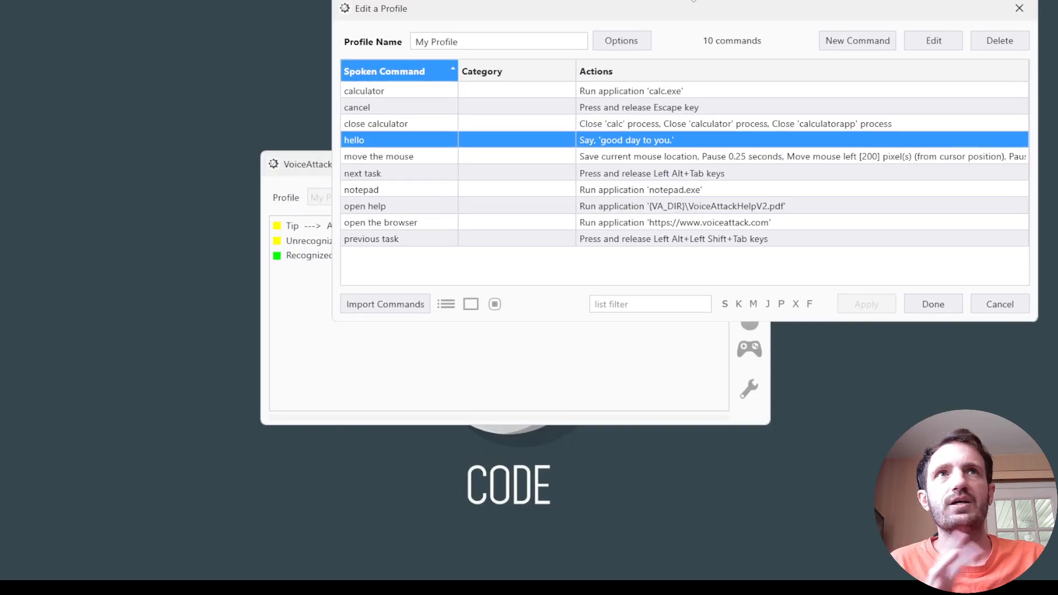
drag(699, 7, 606, 78)
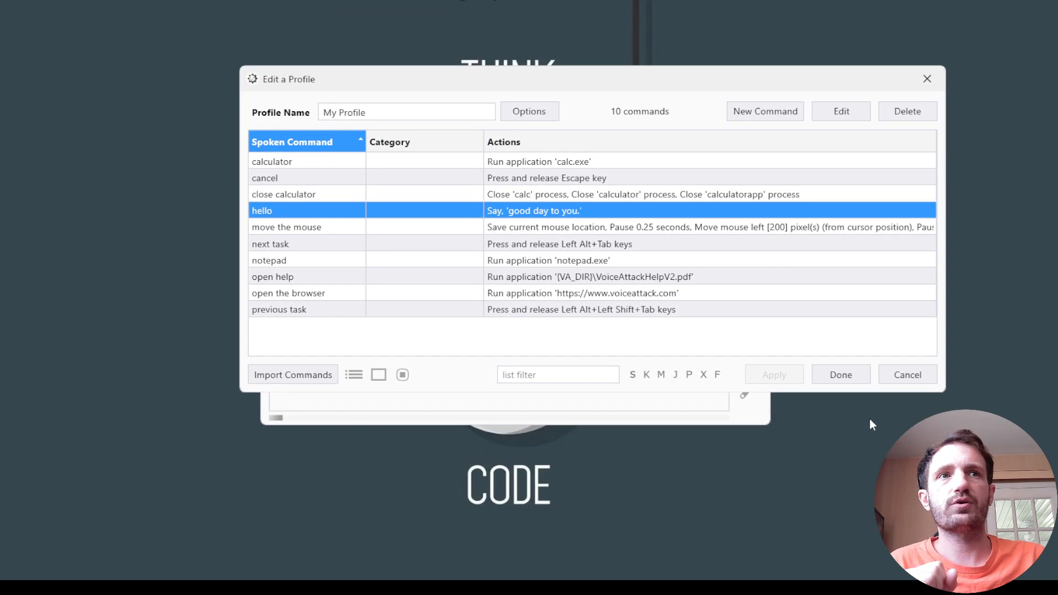
click(852, 375)
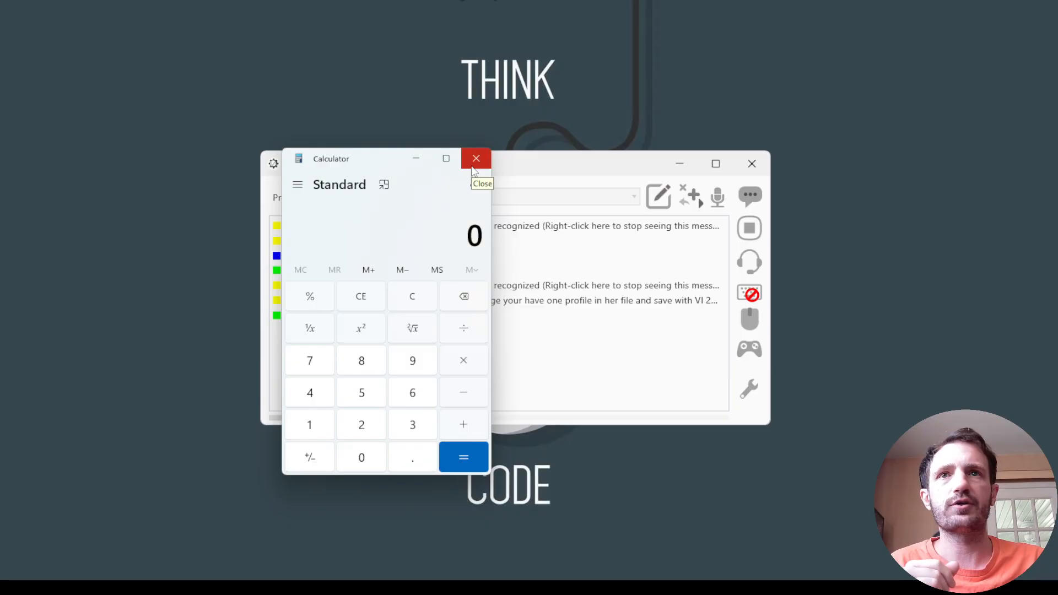
click(472, 165)
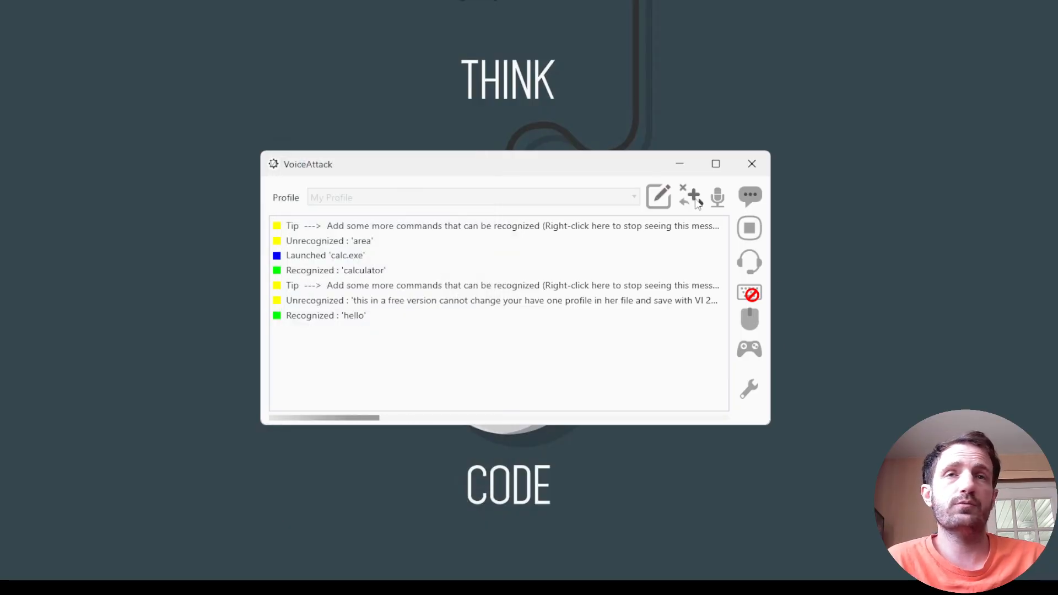
Reopen the profile for editing and replace the profile name with the owner's first name.
click(658, 195)
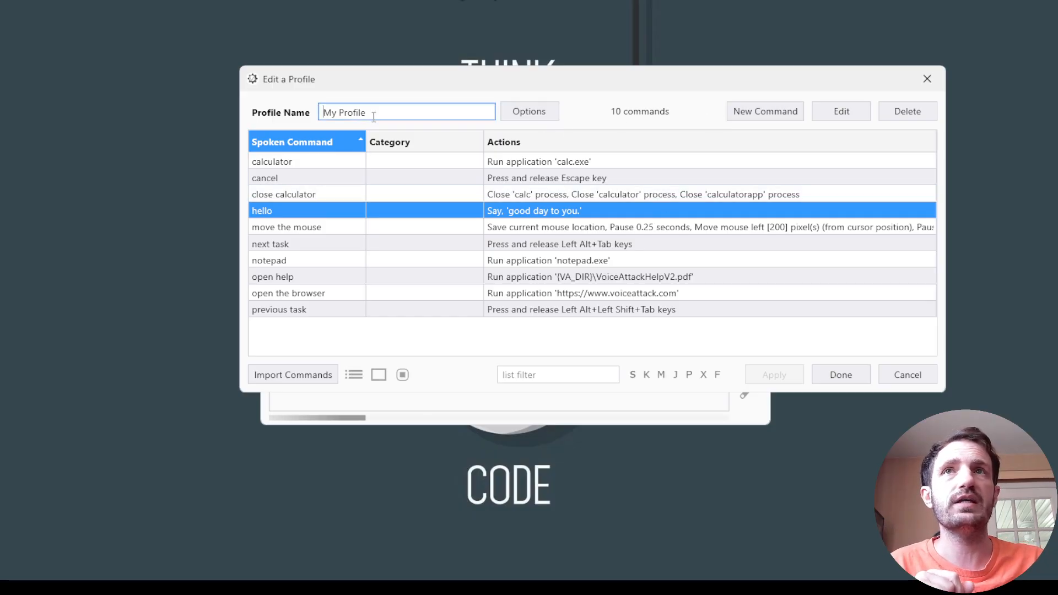
drag(371, 113, 255, 117)
text(thomas)
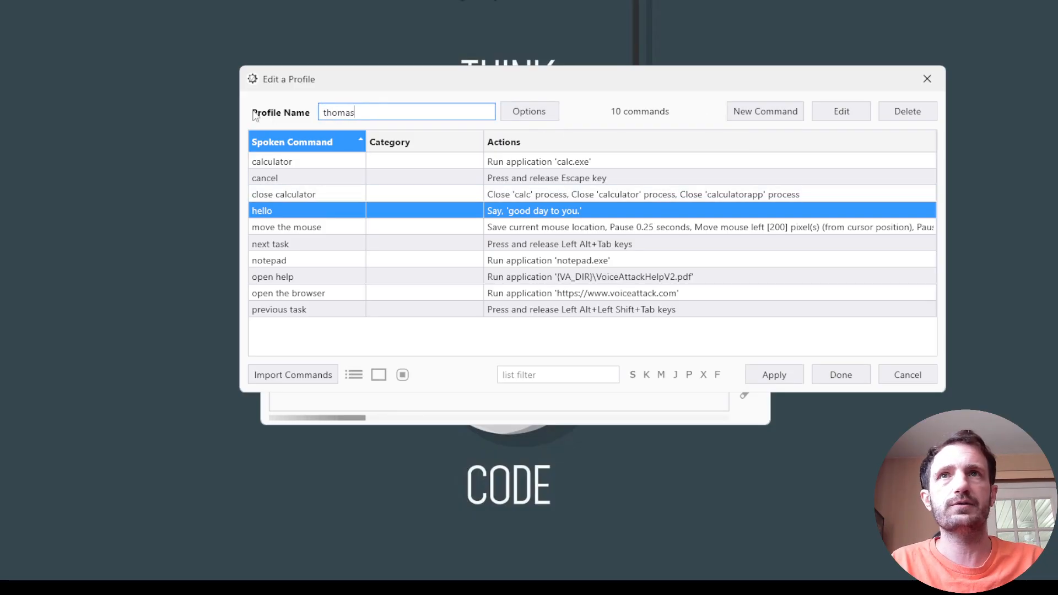
Add a new command to the profile, assign F1 as its key trigger and disable its voice activation.
click(784, 114)
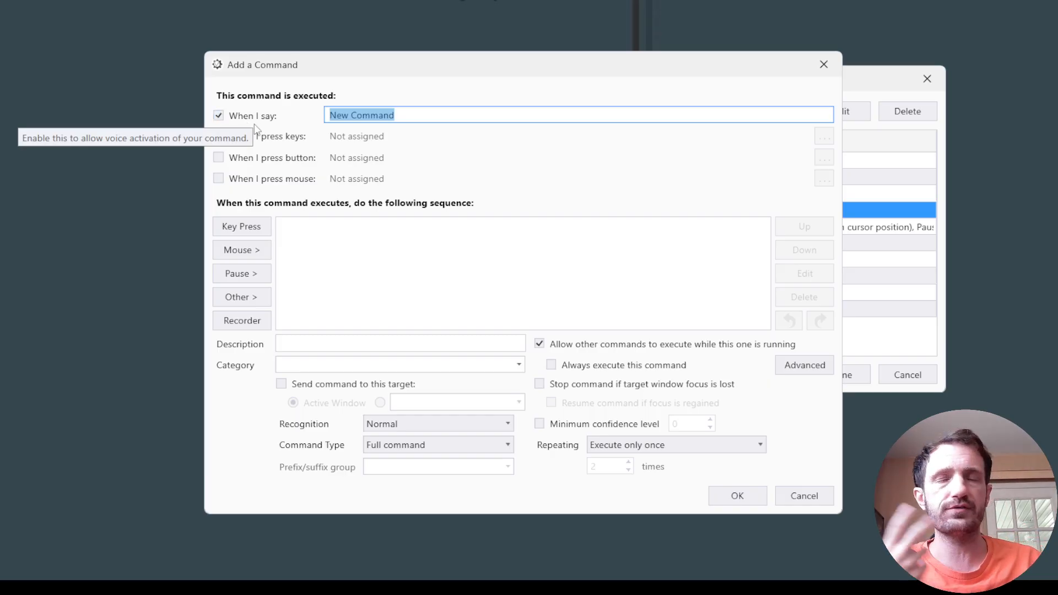
drag(352, 70, 382, 93)
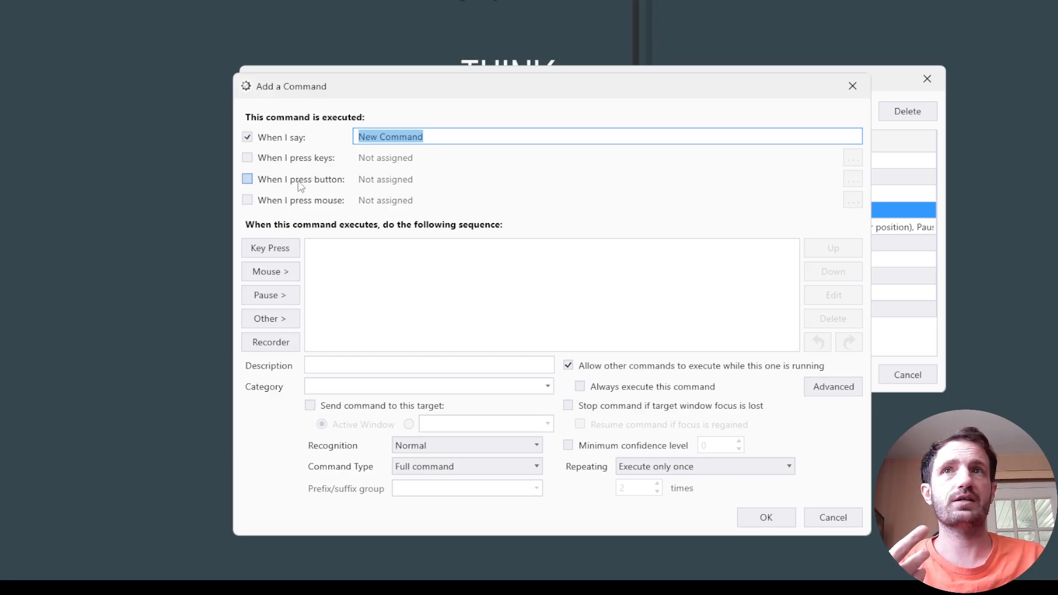
click(295, 158)
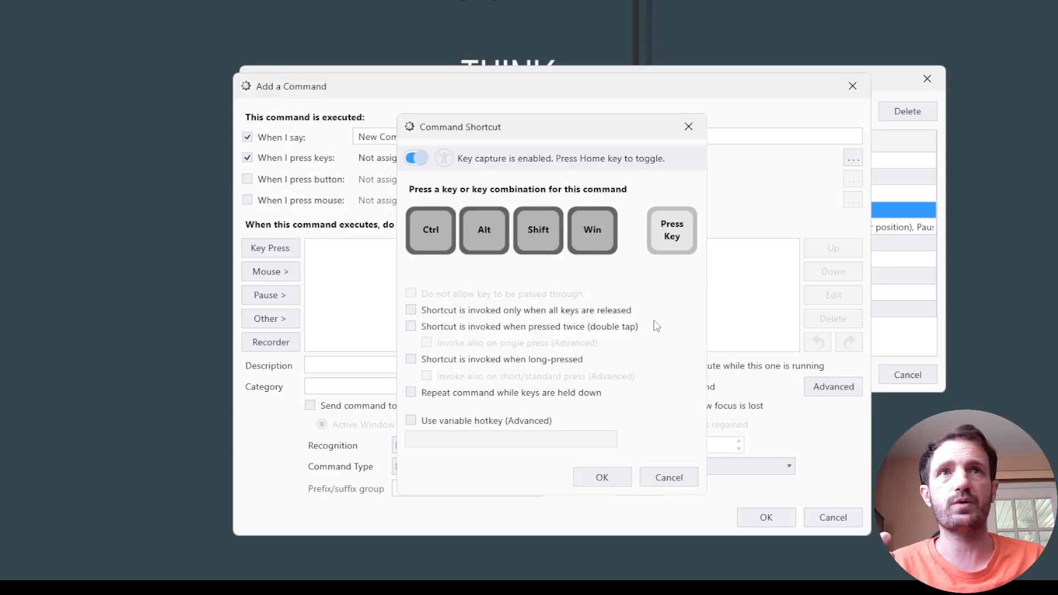
click(671, 237)
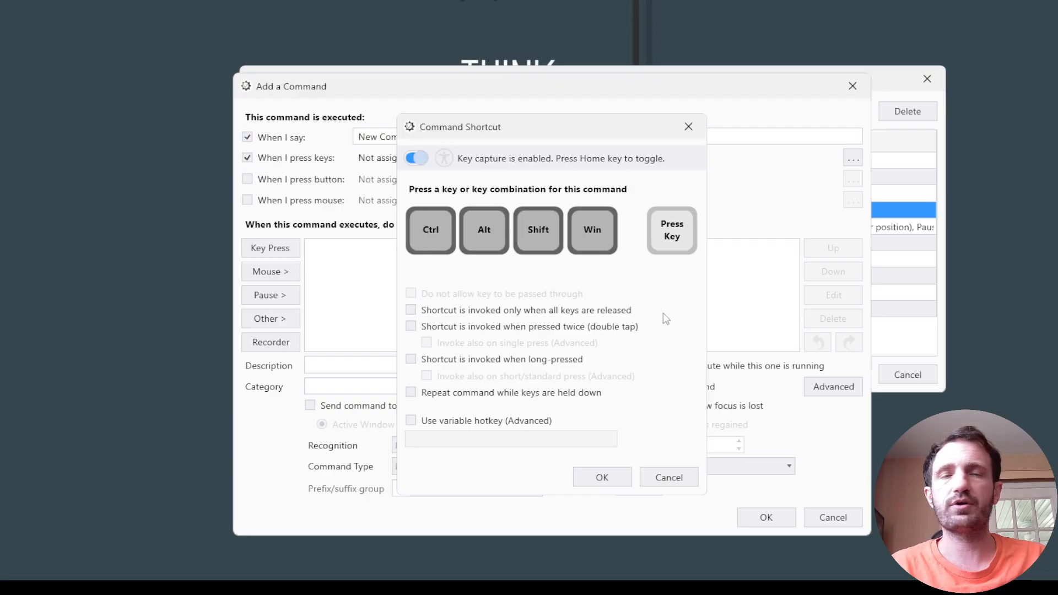
key(F1)
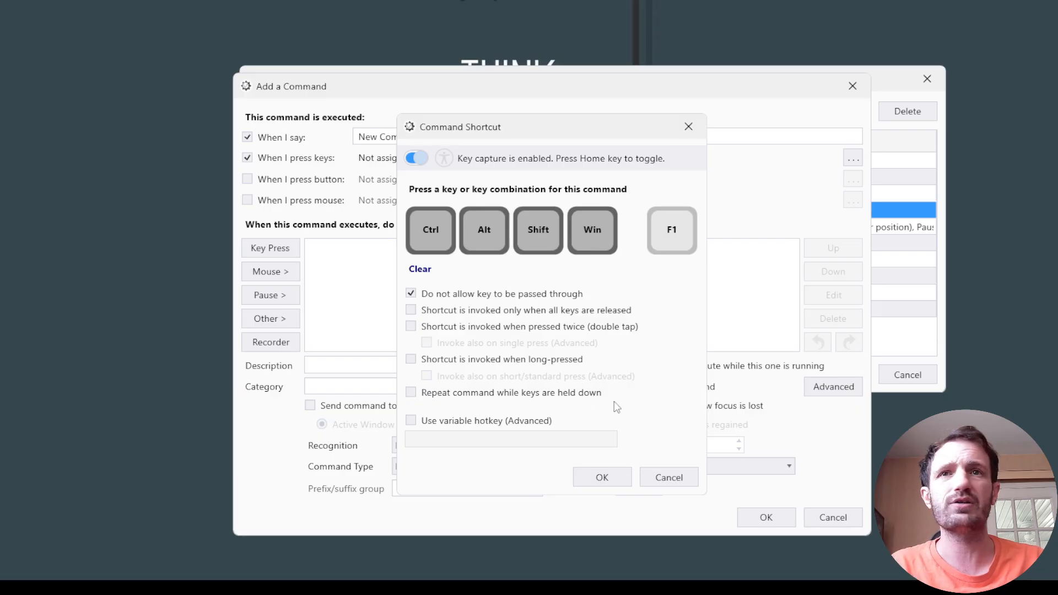
click(602, 477)
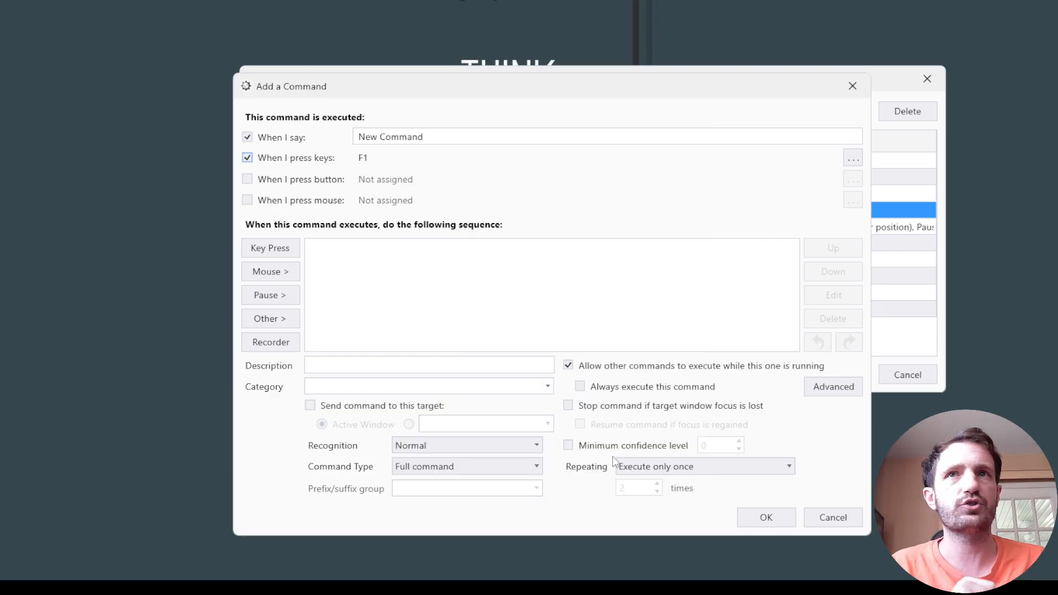
click(248, 137)
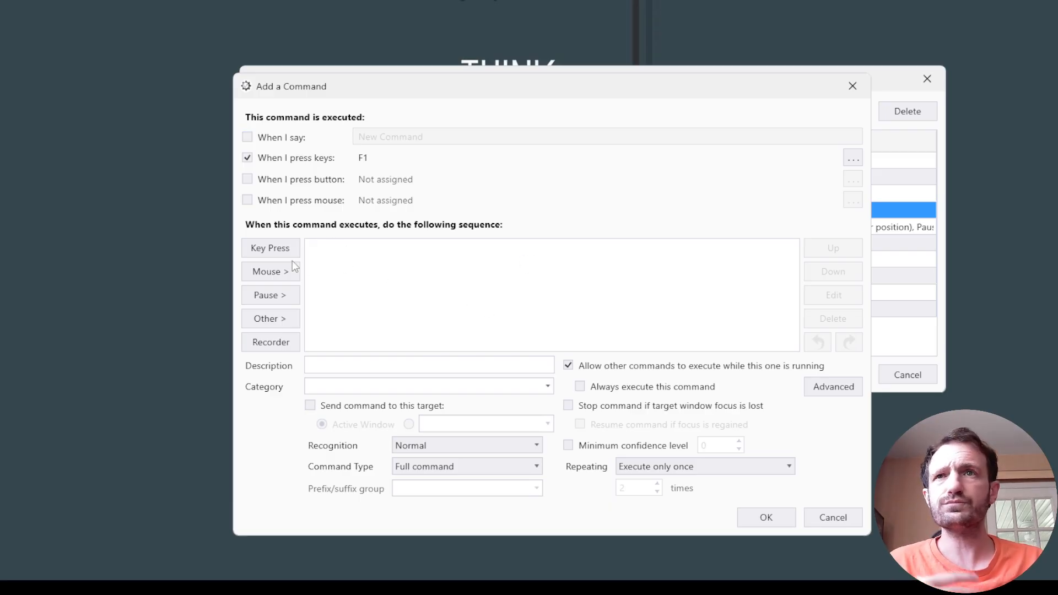
click(271, 342)
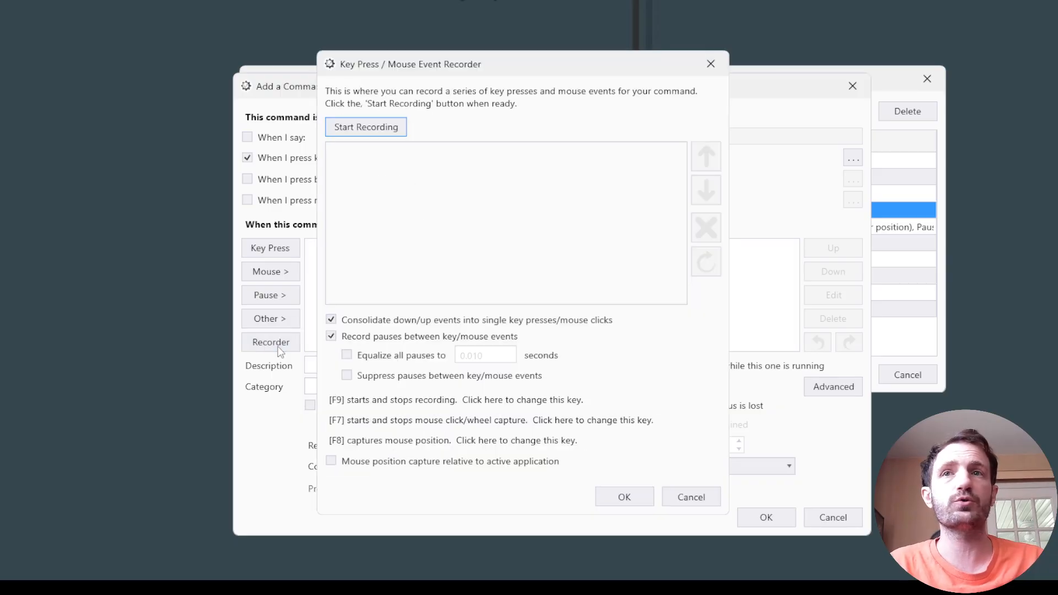
click(394, 132)
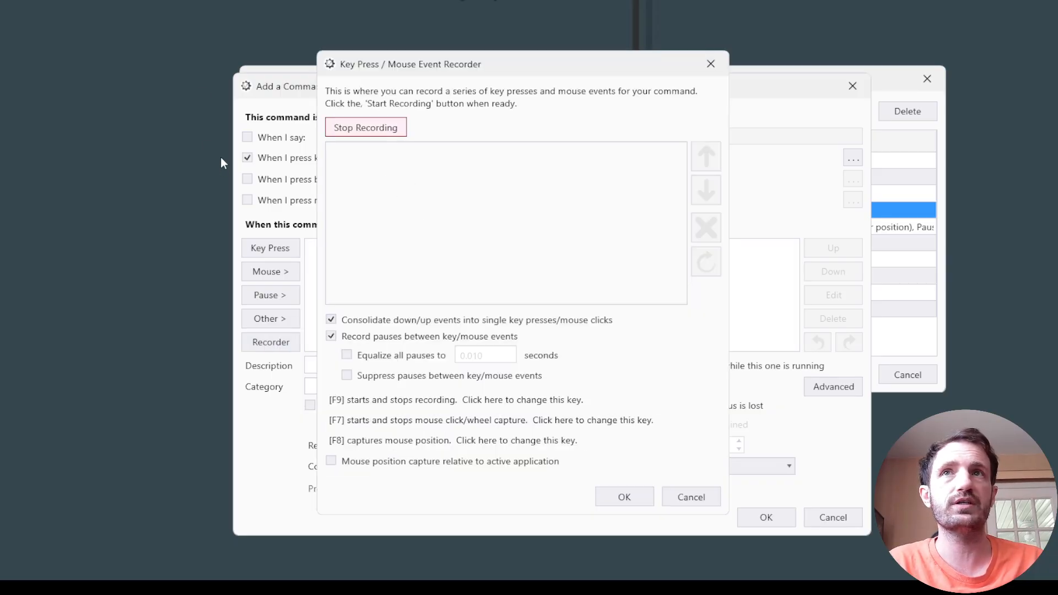
right_click(54, 161)
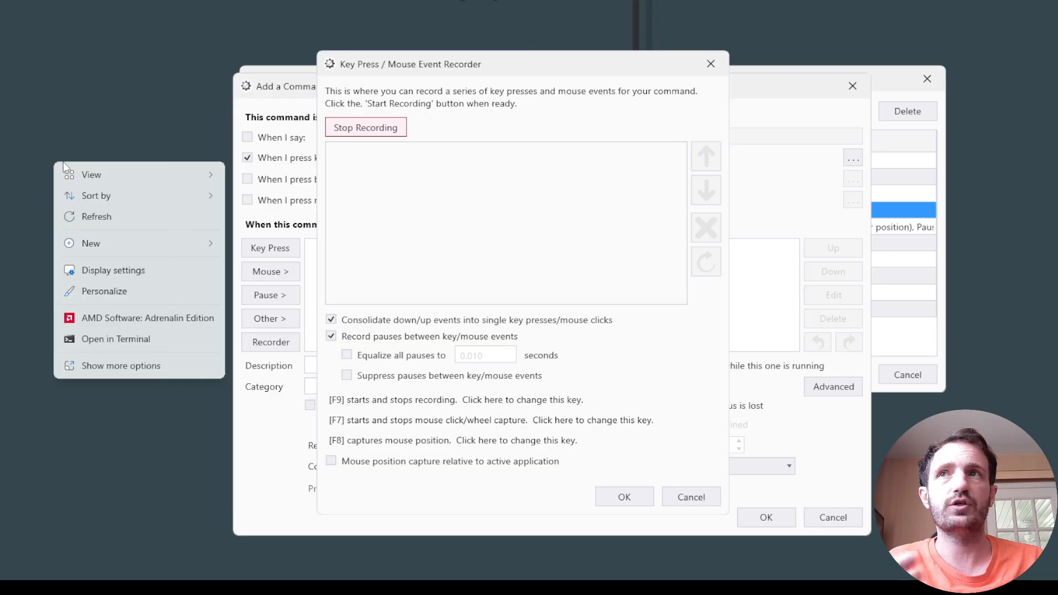
key(Escape)
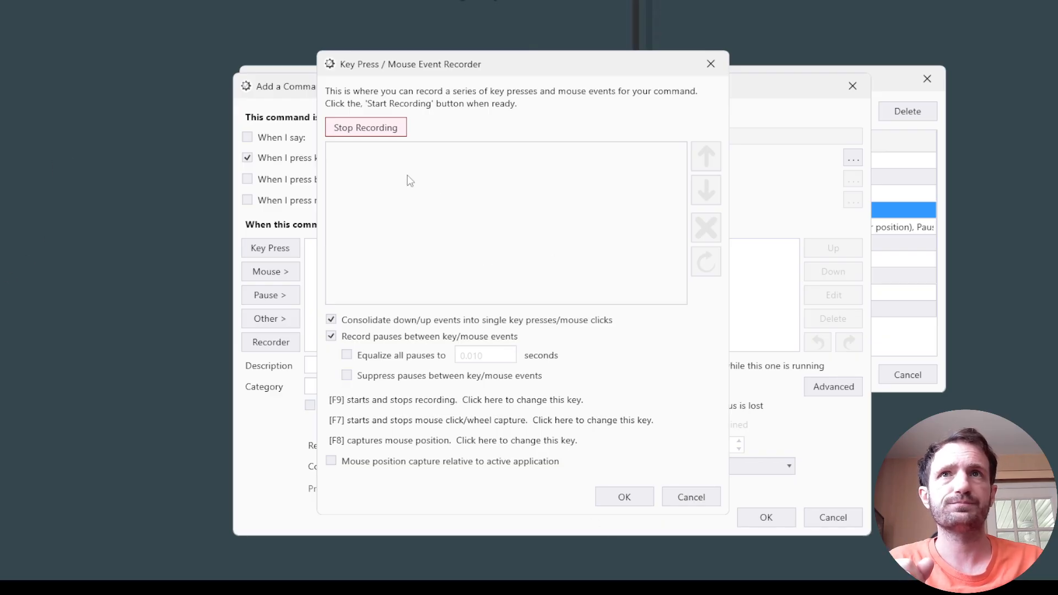
click(380, 131)
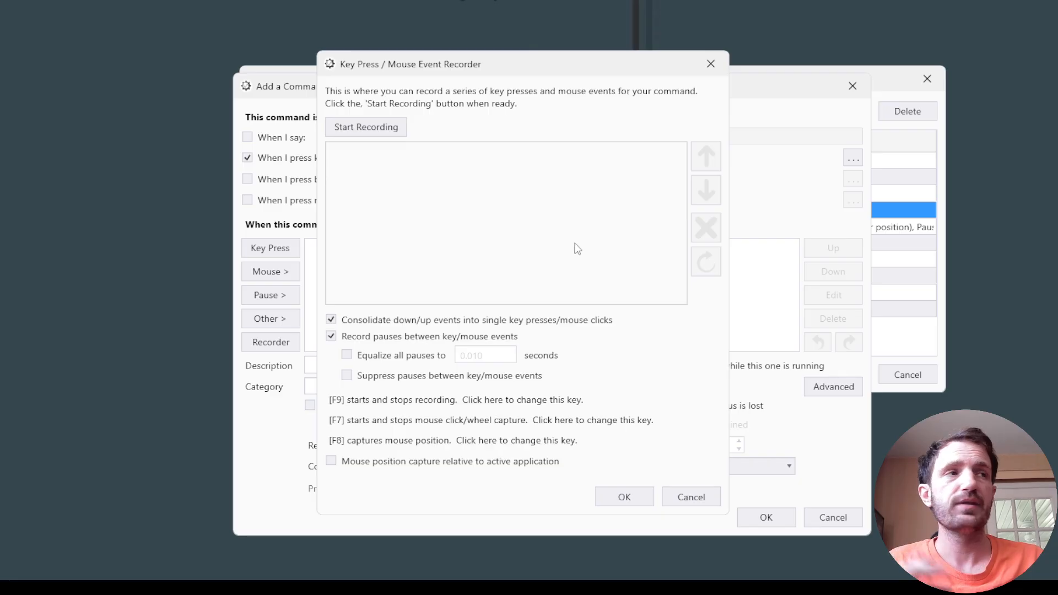
click(369, 132)
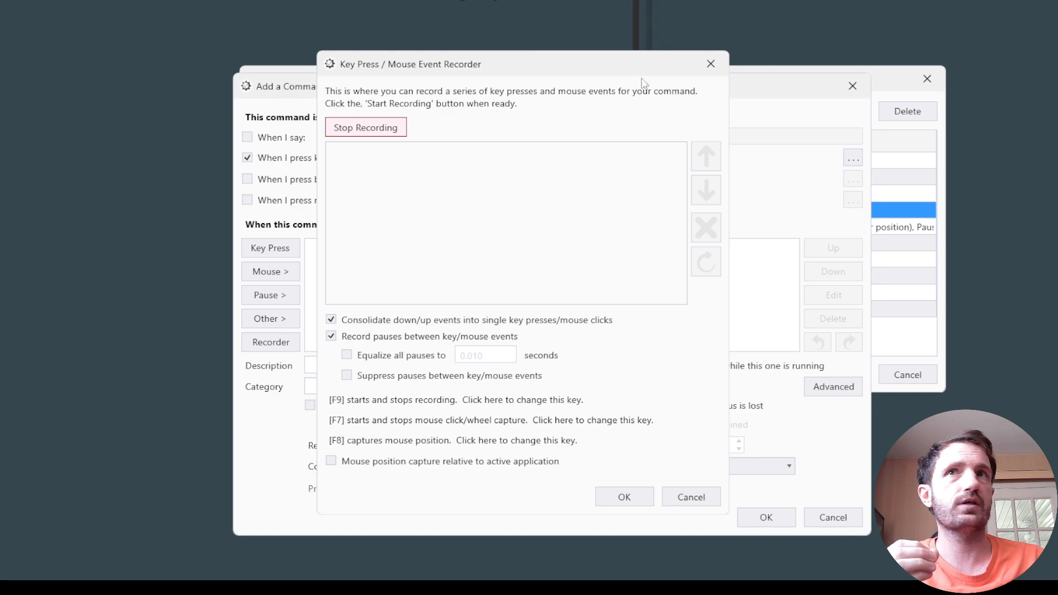
click(396, 133)
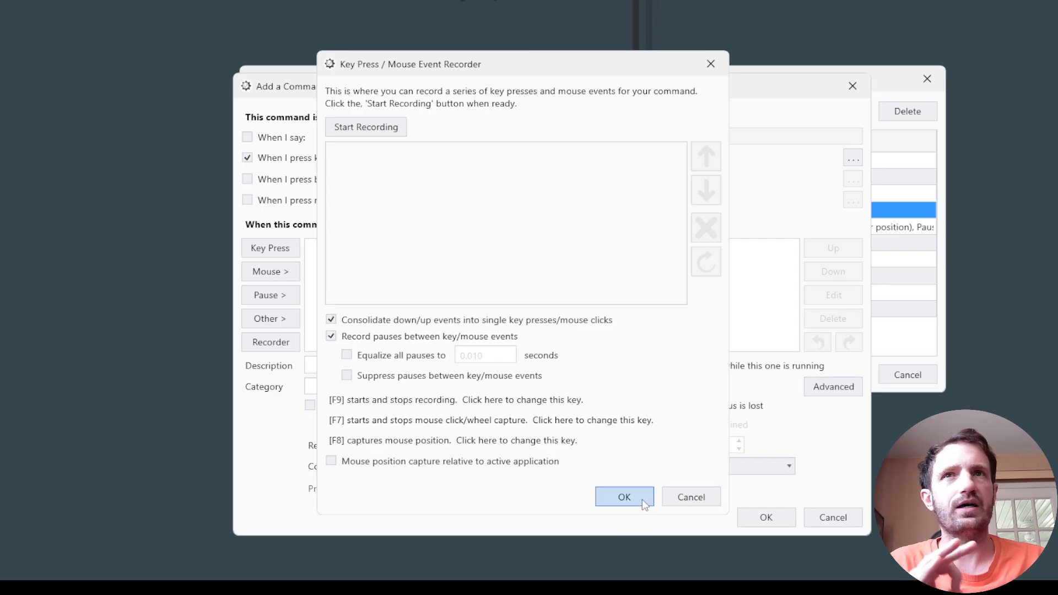
click(679, 499)
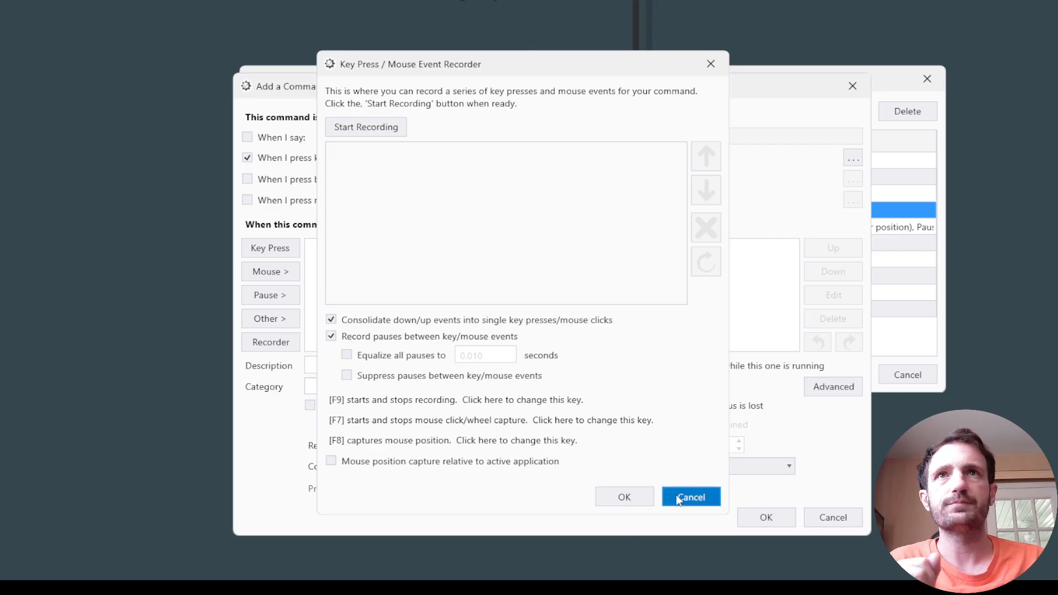
Add a keypress action to the command's sequence that holds the H key for 5 seconds and releases it.
click(276, 258)
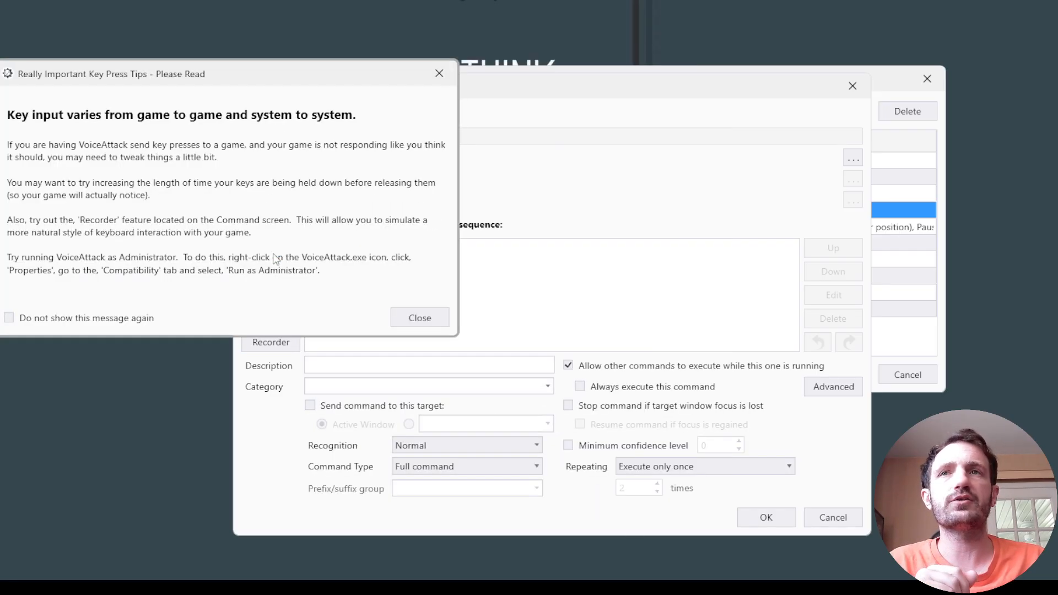
click(416, 322)
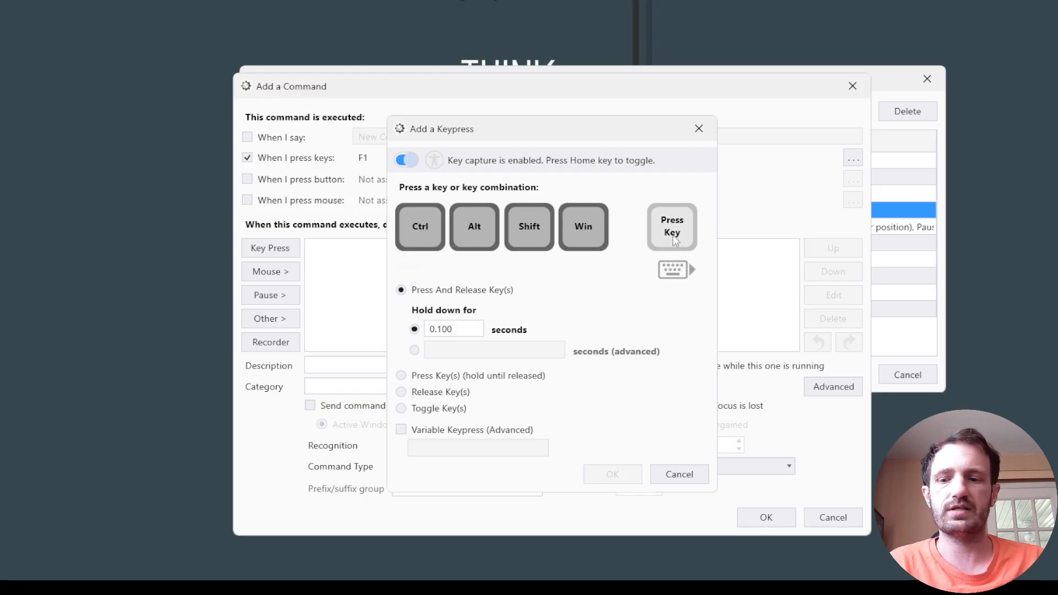
key(h)
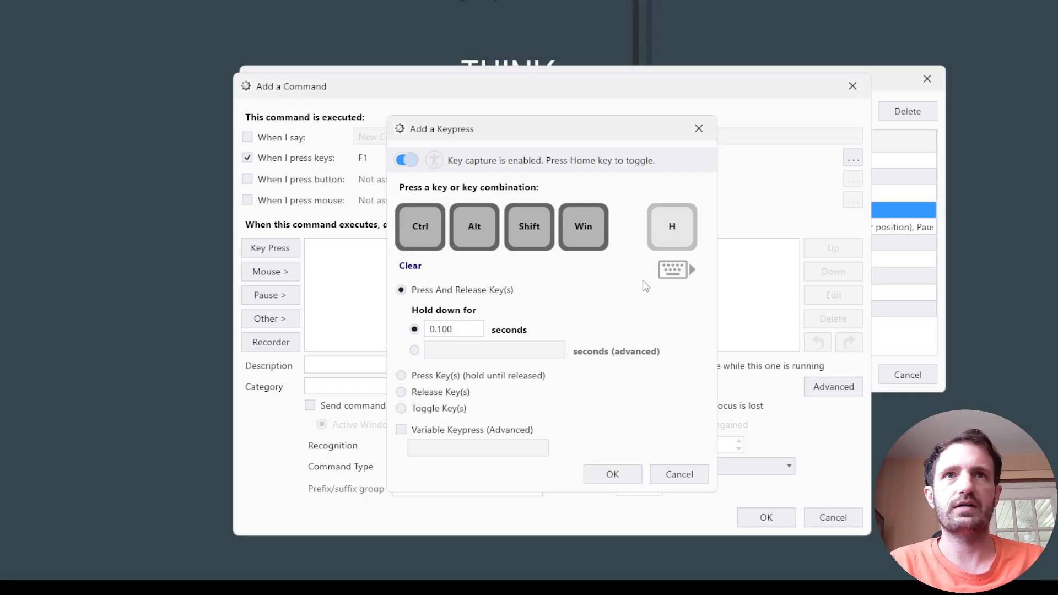
key(j)
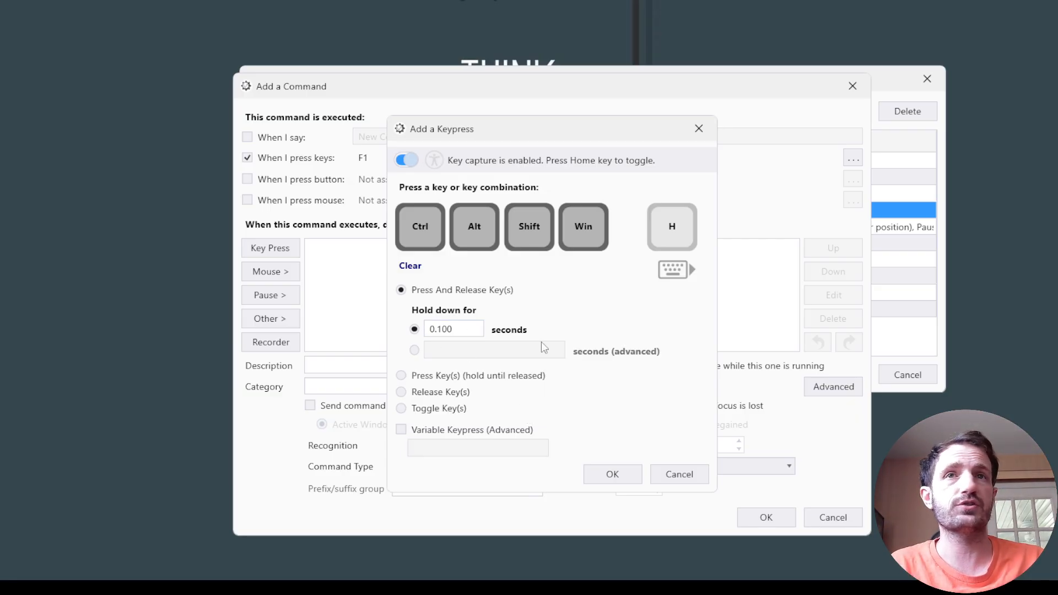
drag(460, 329, 426, 336)
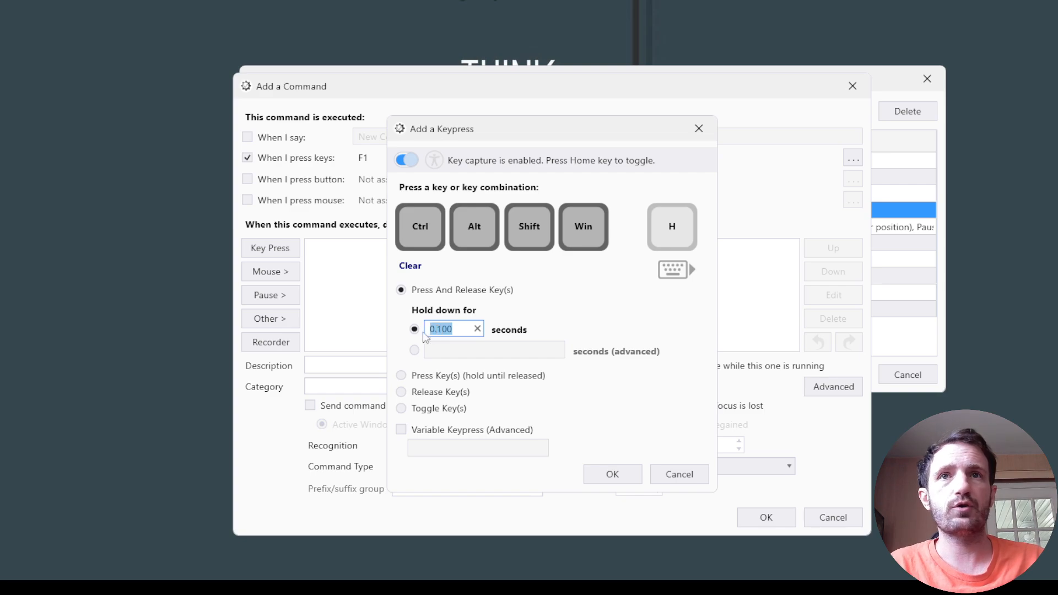
text(5.000)
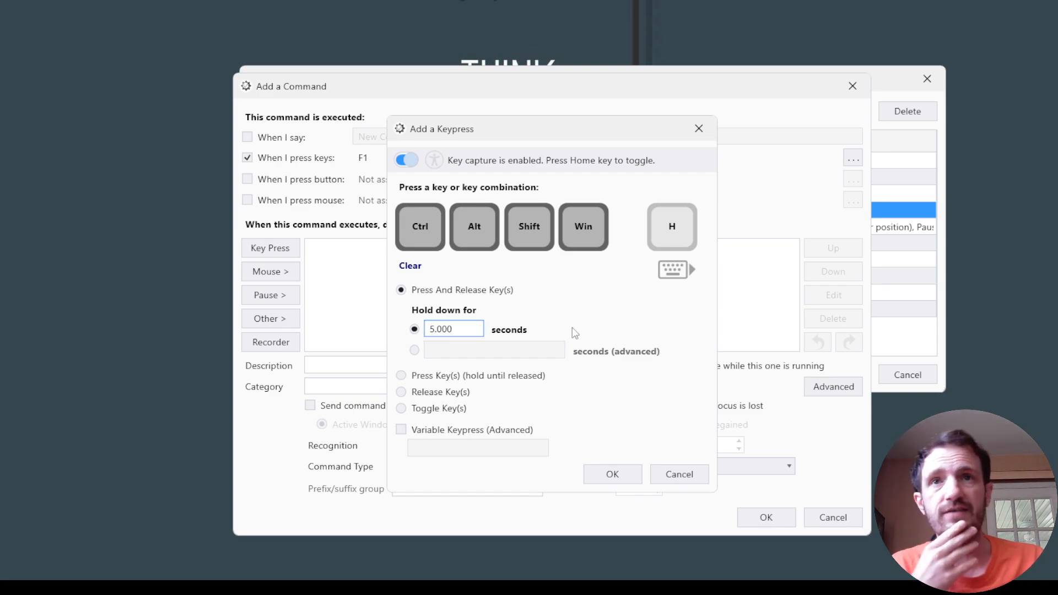
click(616, 478)
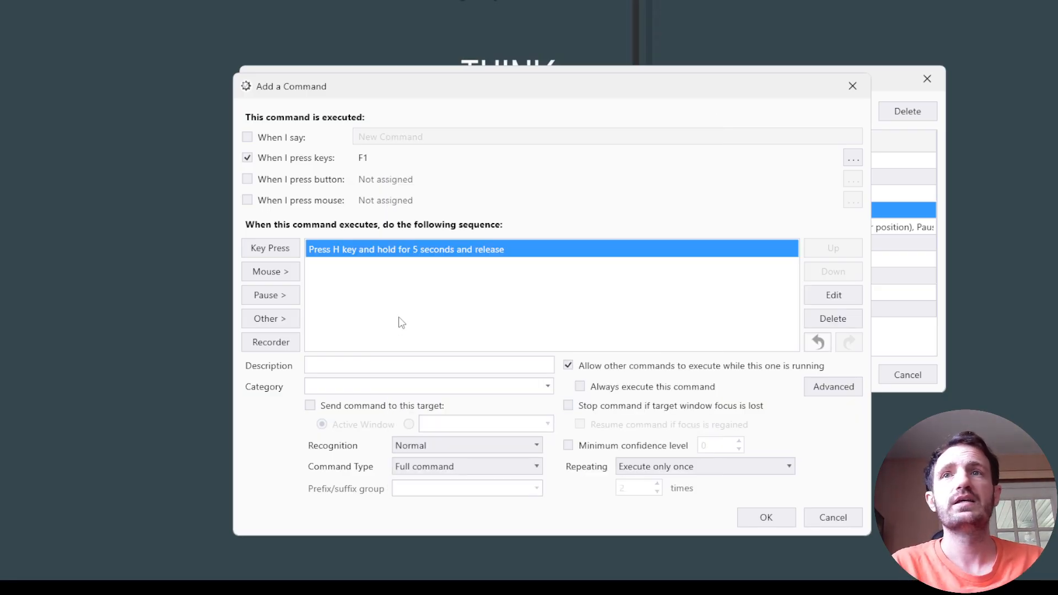
Look through the available mouse, VoiceAttack, dictation and advanced actions, and view the Set a Text Value dialog without adding it.
click(277, 272)
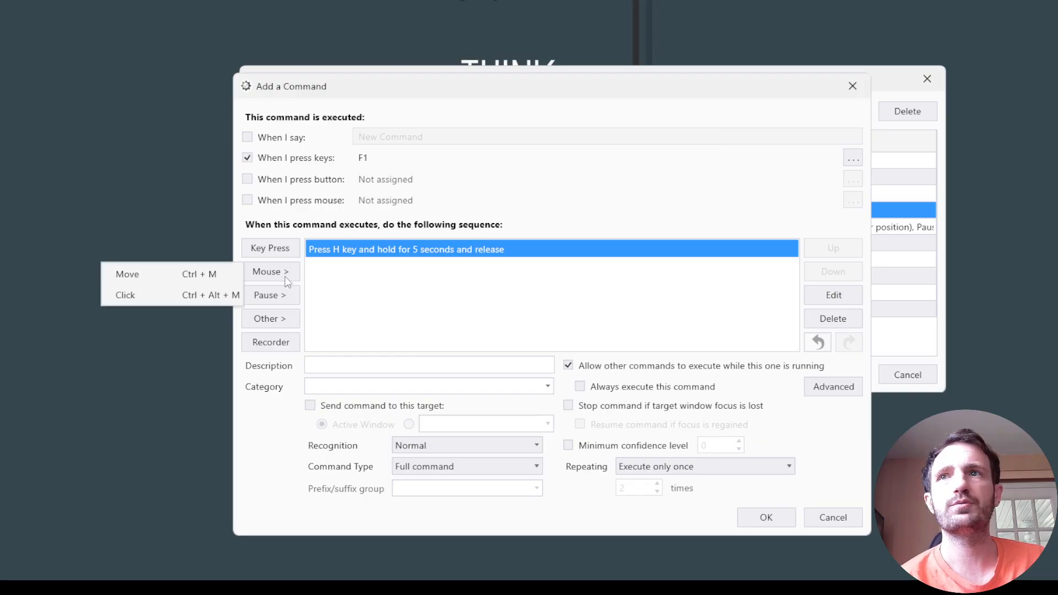
click(401, 323)
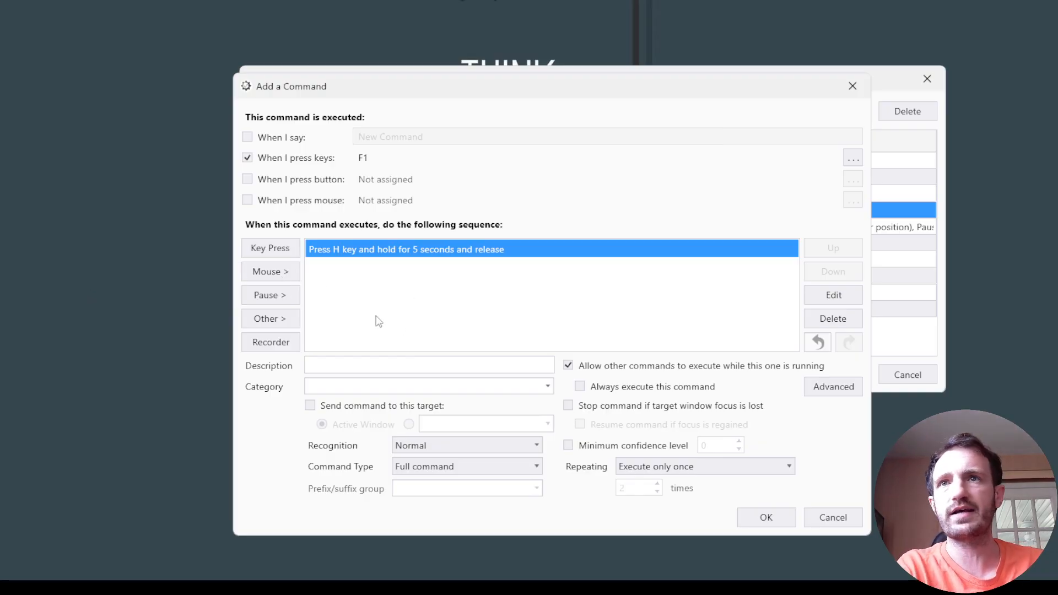
click(284, 322)
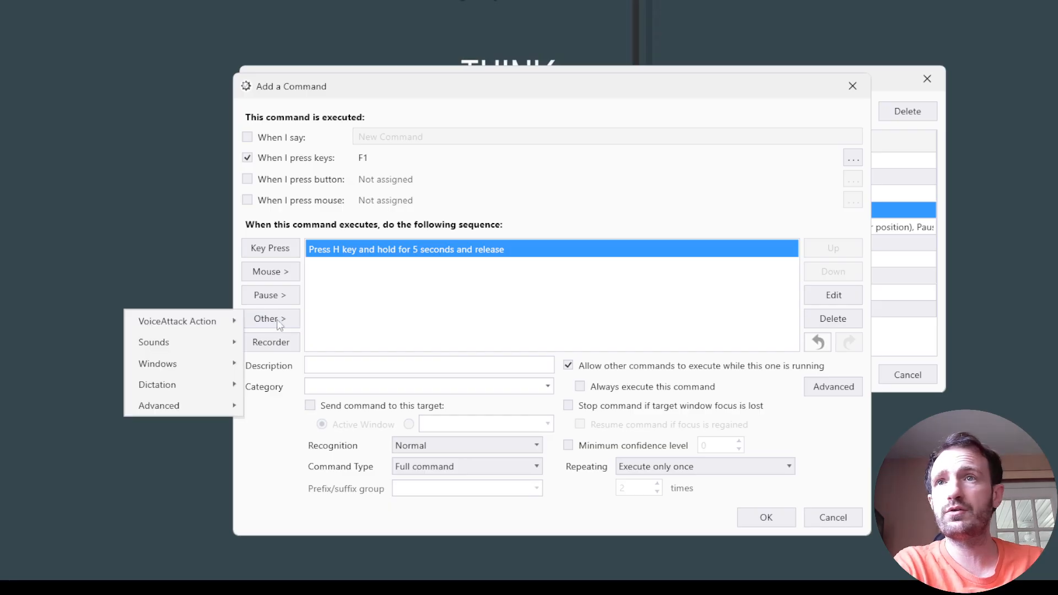
mouse_move(226, 322)
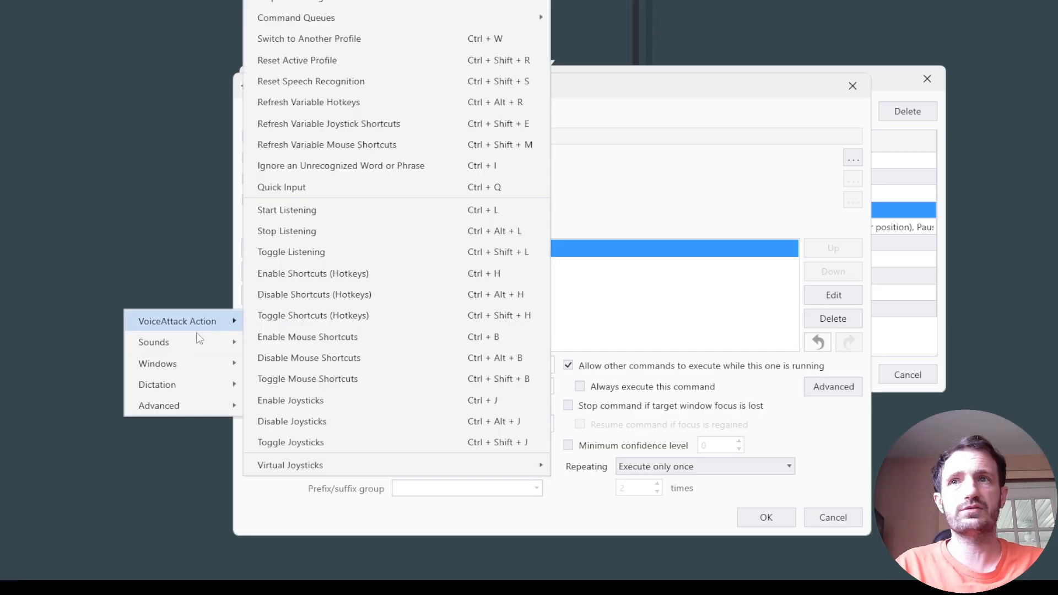
mouse_move(177, 341)
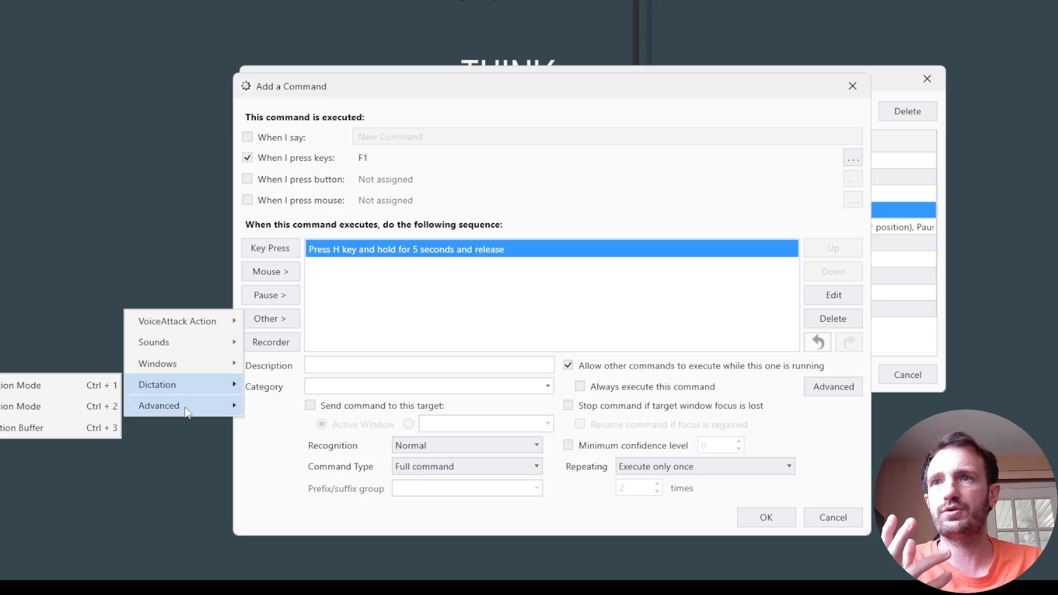
mouse_move(185, 408)
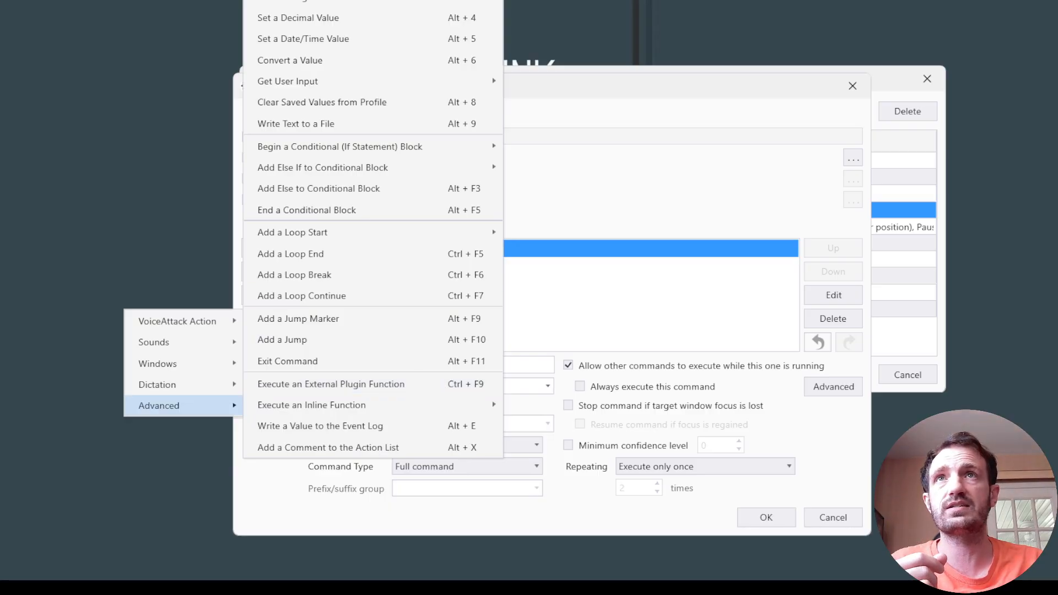
click(309, 0)
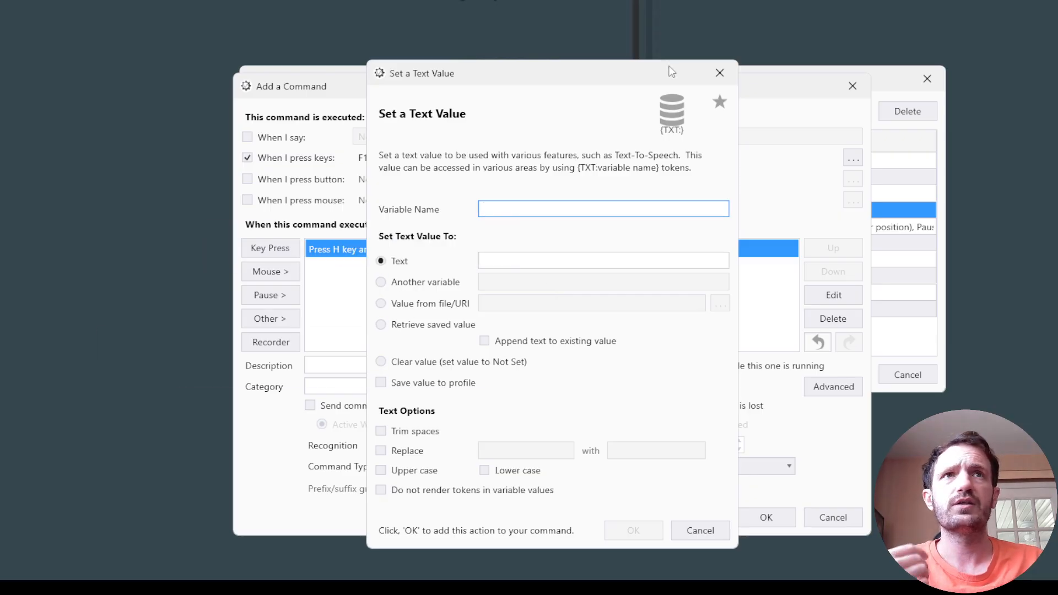
click(719, 74)
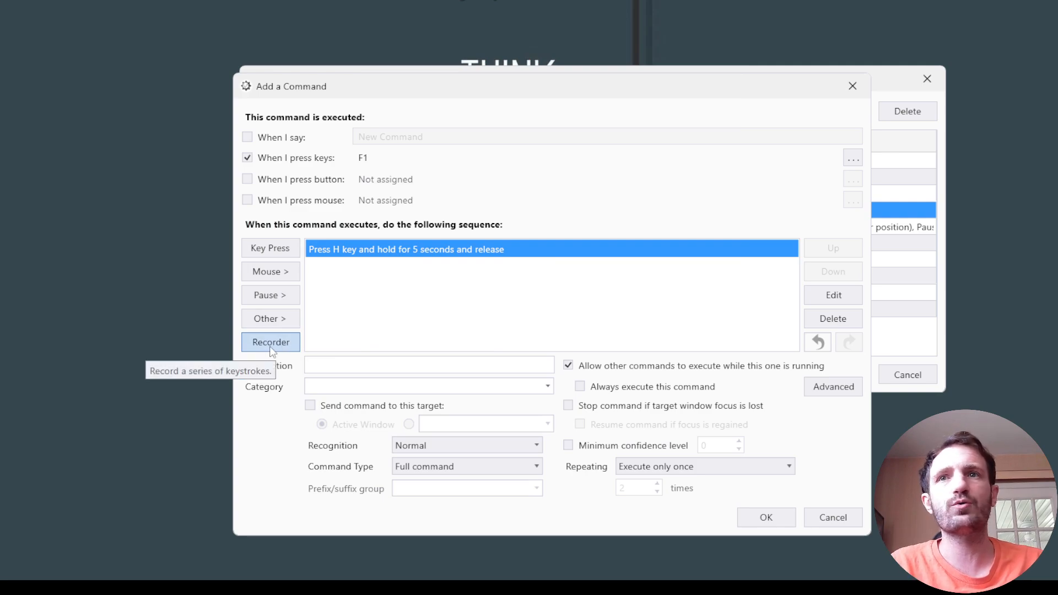
Enter "test" as the command's description, leaving the category empty and recognition at Normal.
click(427, 365)
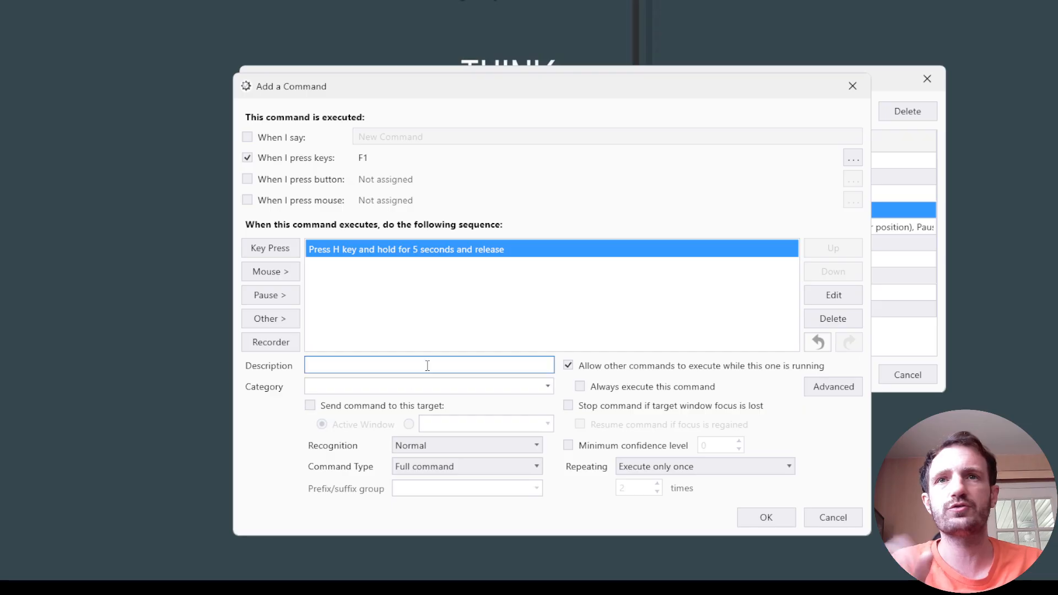
text(test)
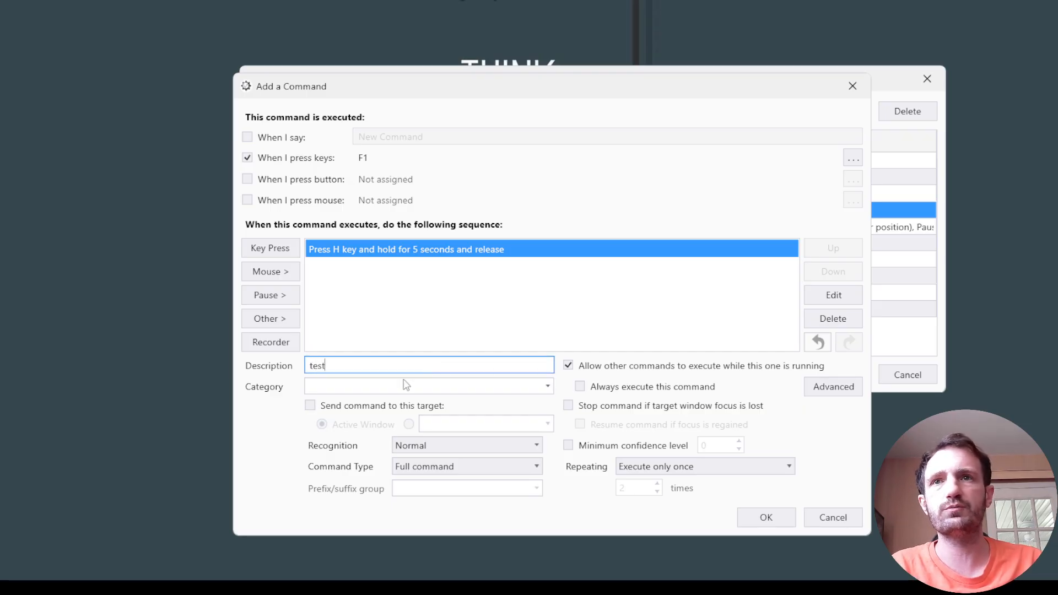
click(402, 382)
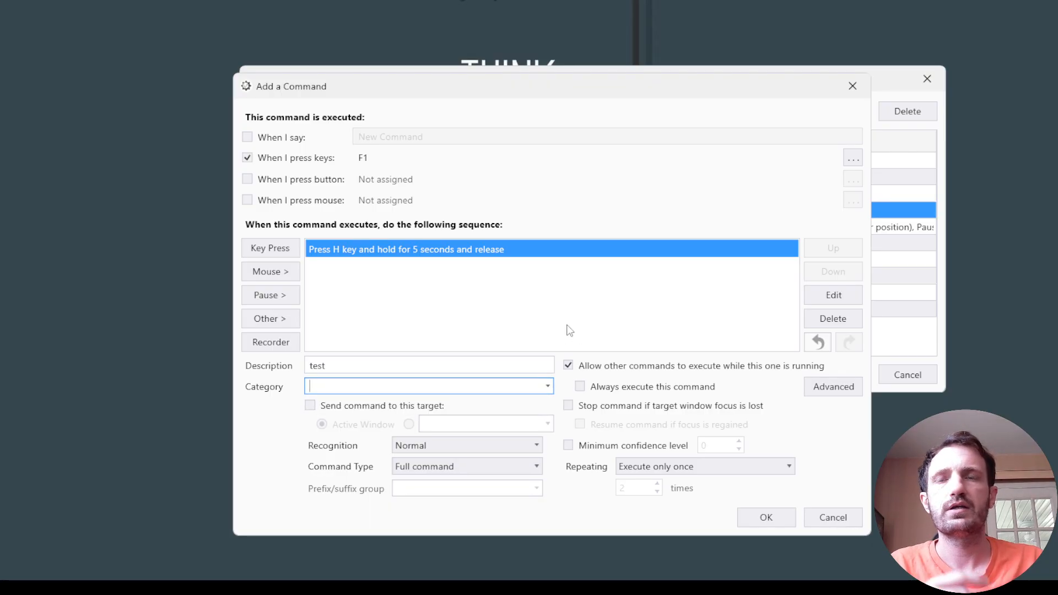
click(429, 440)
click(338, 449)
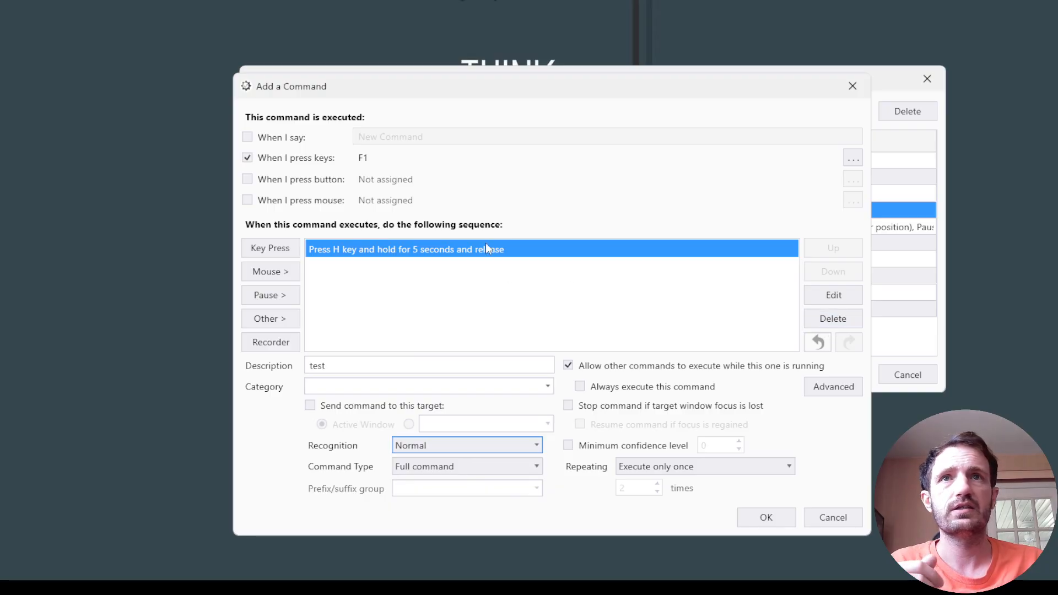
click(466, 251)
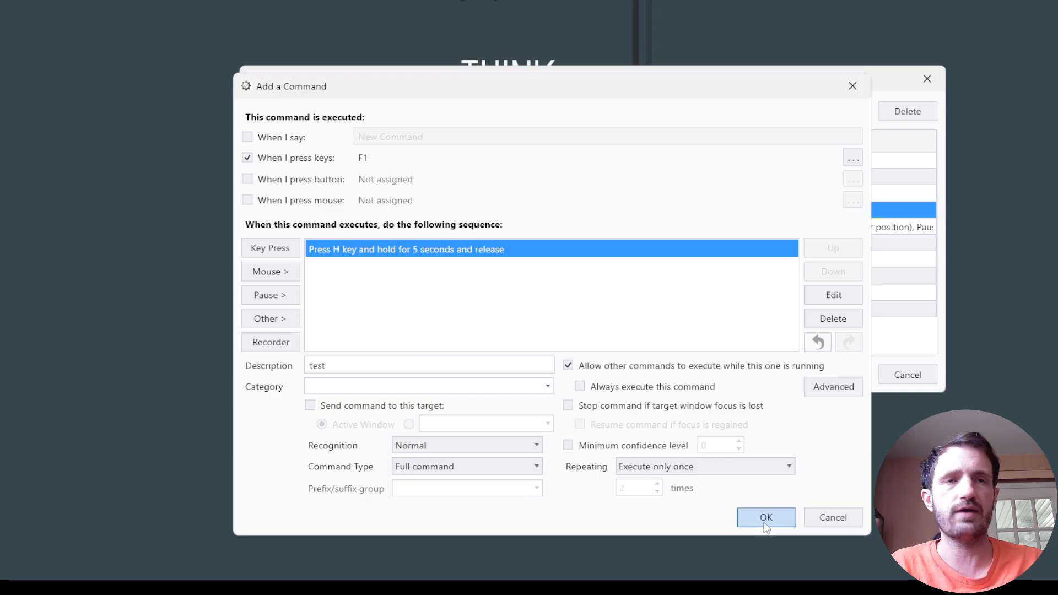
Review the repeating options, keep "Execute only once" and save the new command to the profile.
click(671, 467)
click(672, 468)
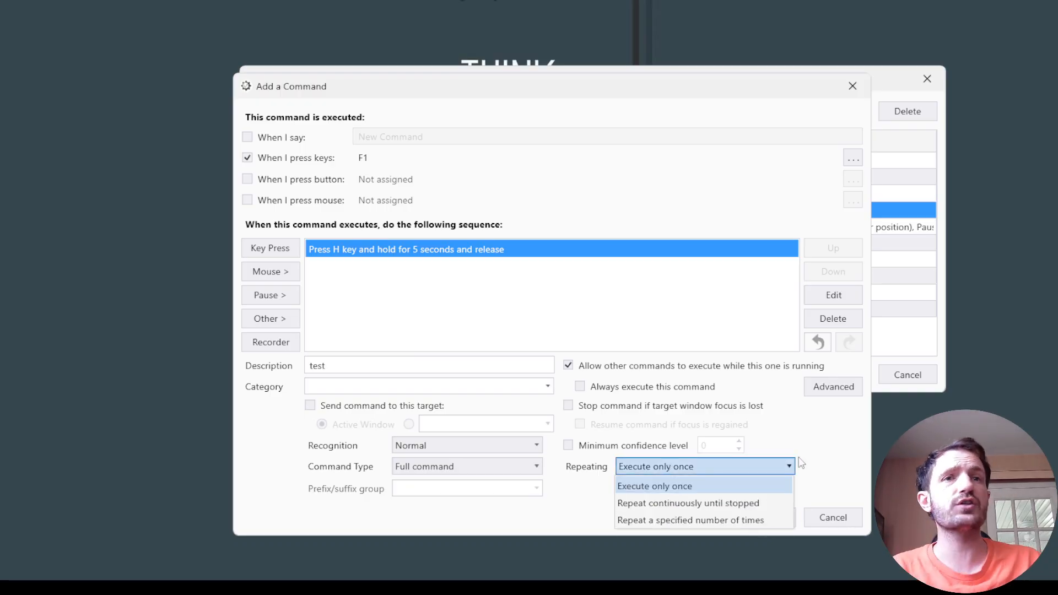
click(828, 458)
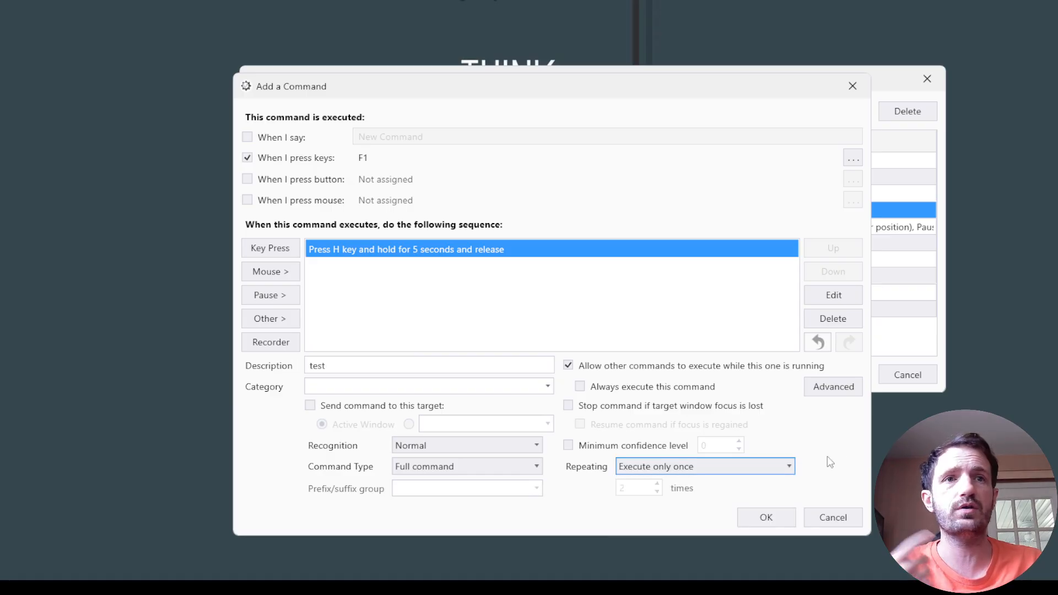
click(735, 470)
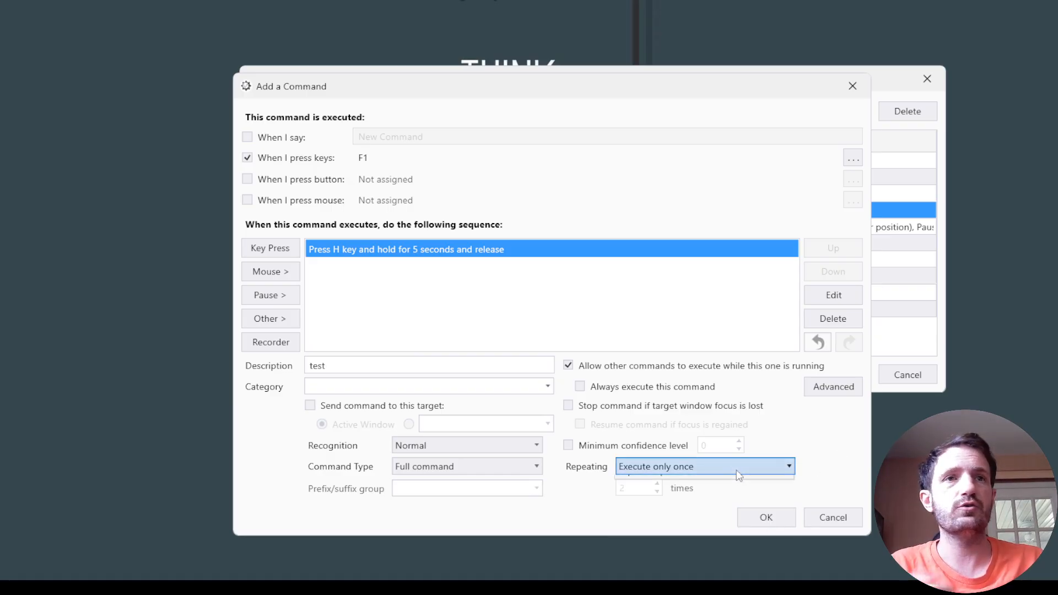
click(831, 454)
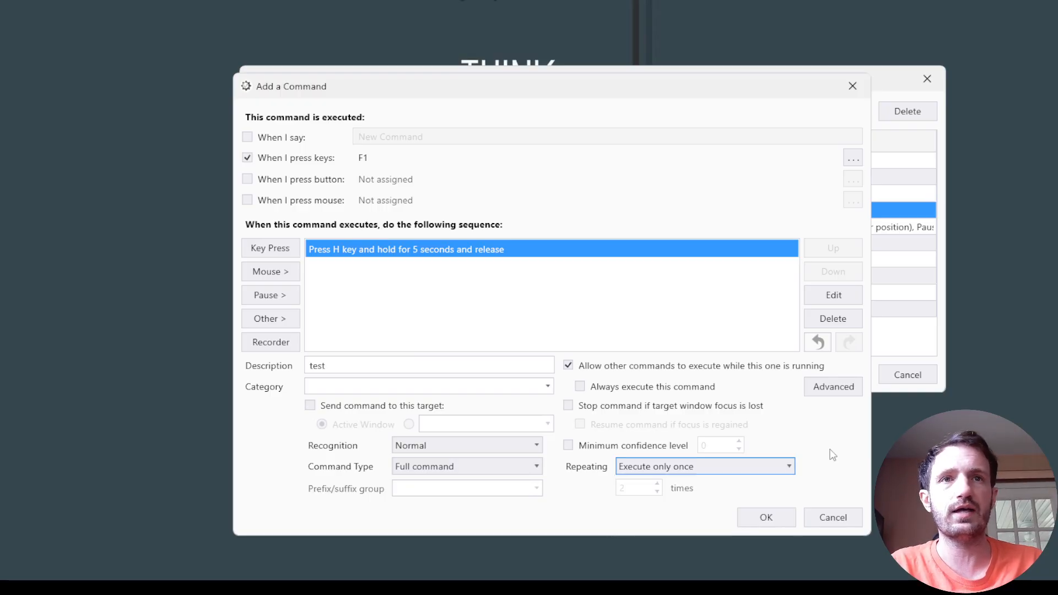
click(766, 517)
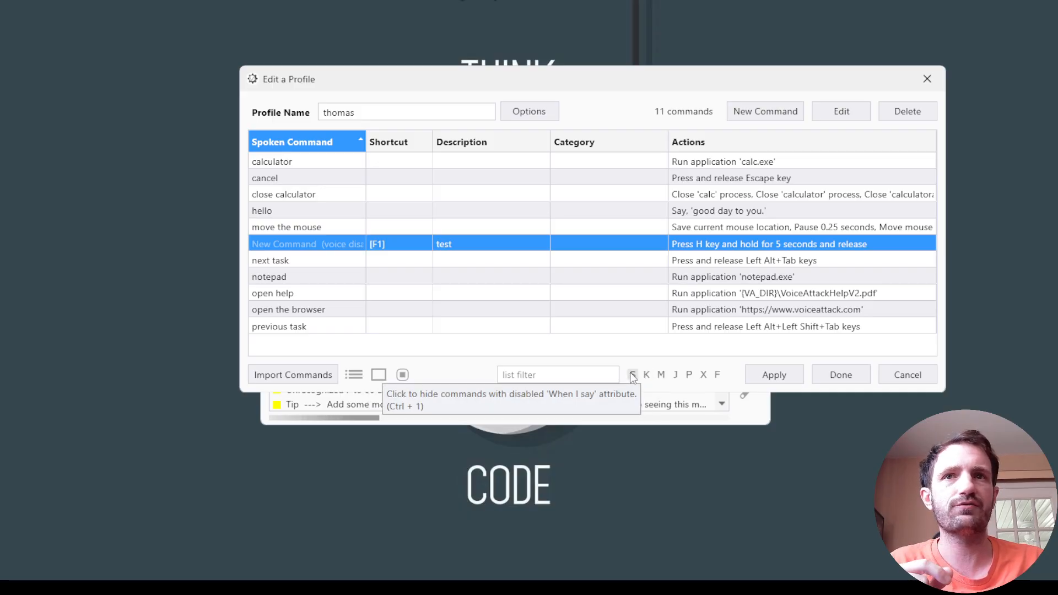
Toggle the filter that hides commands with voice activation disabled, ending with all commands shown.
click(632, 374)
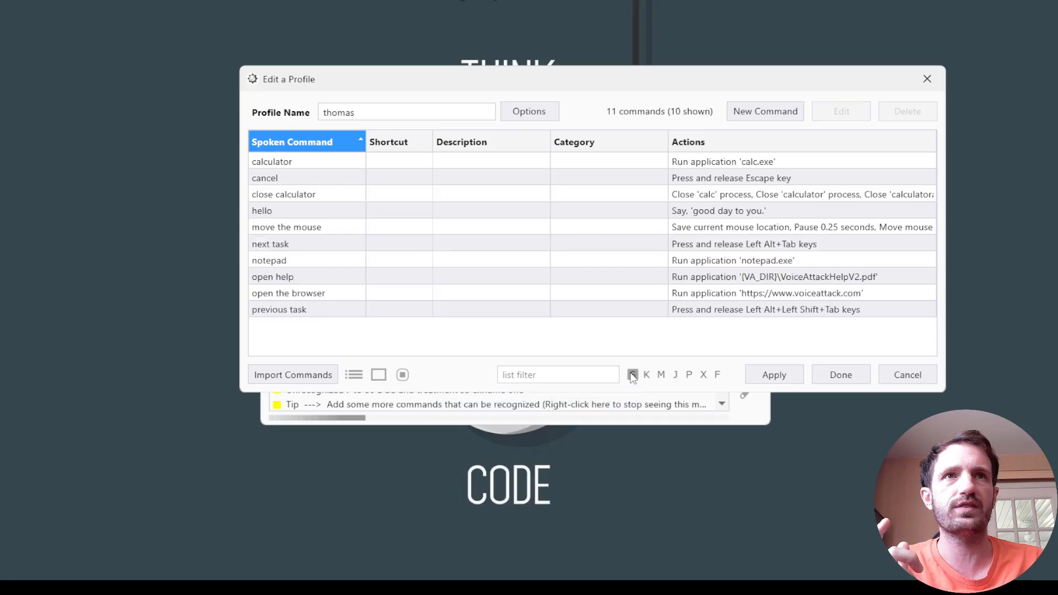
click(633, 374)
click(632, 374)
click(633, 374)
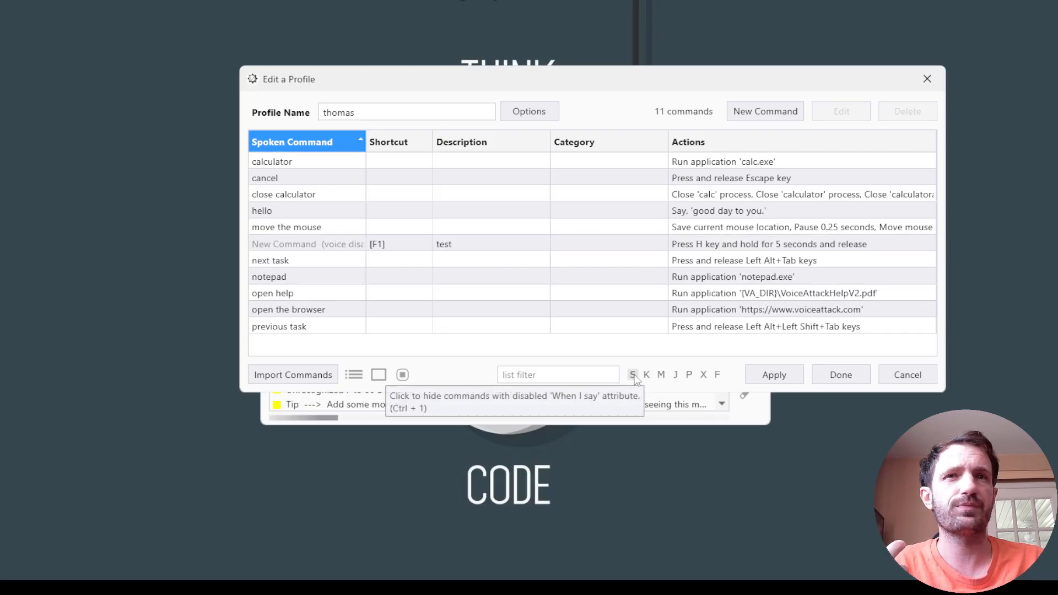
Toggle the F list filter back to its original state, apply the profile changes and finish editing the profile.
click(716, 375)
click(717, 375)
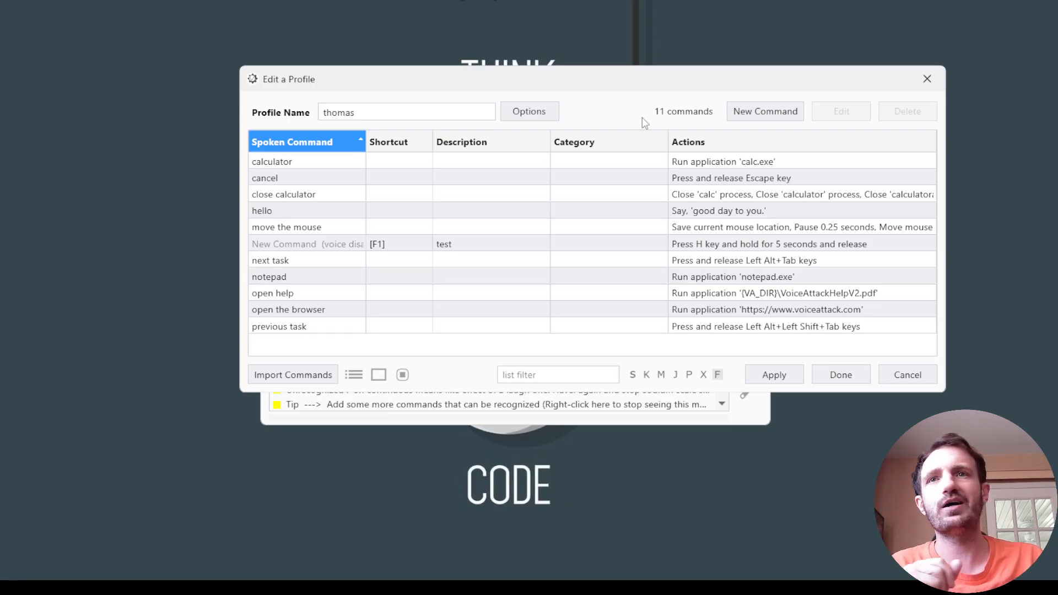
click(786, 378)
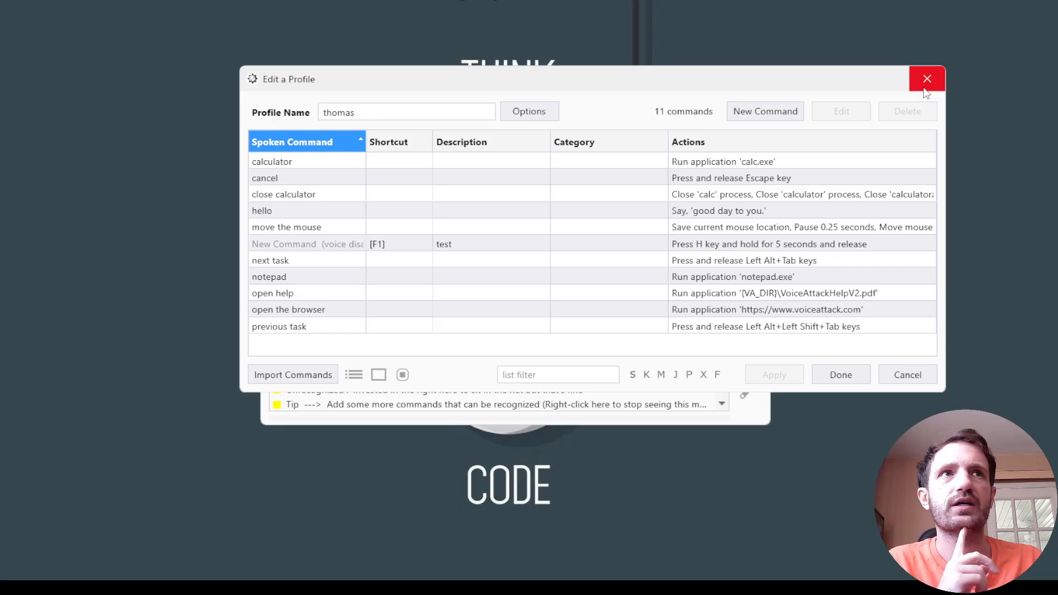
click(840, 379)
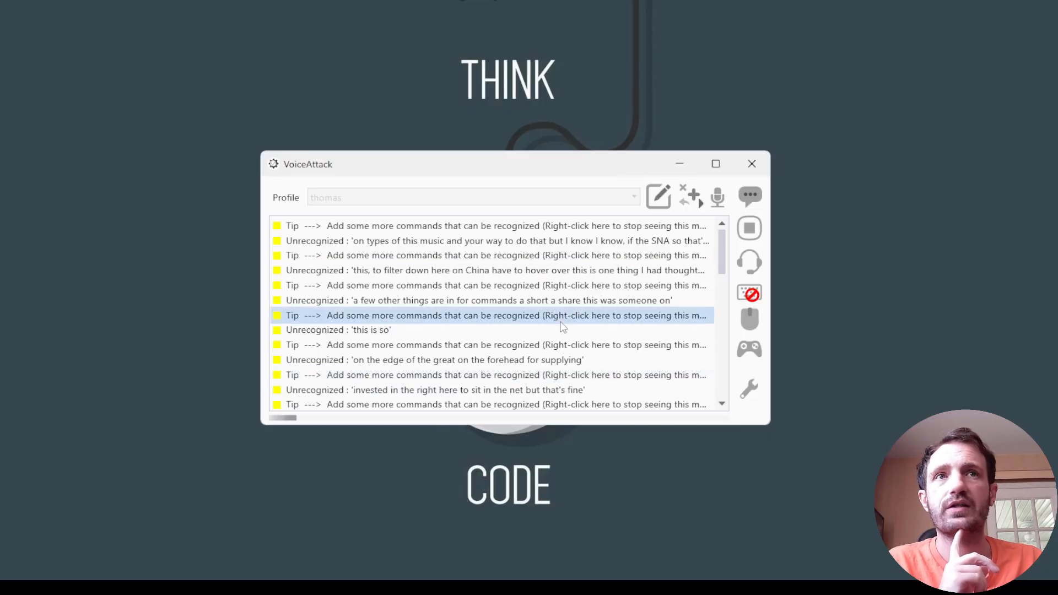
drag(721, 236, 708, 213)
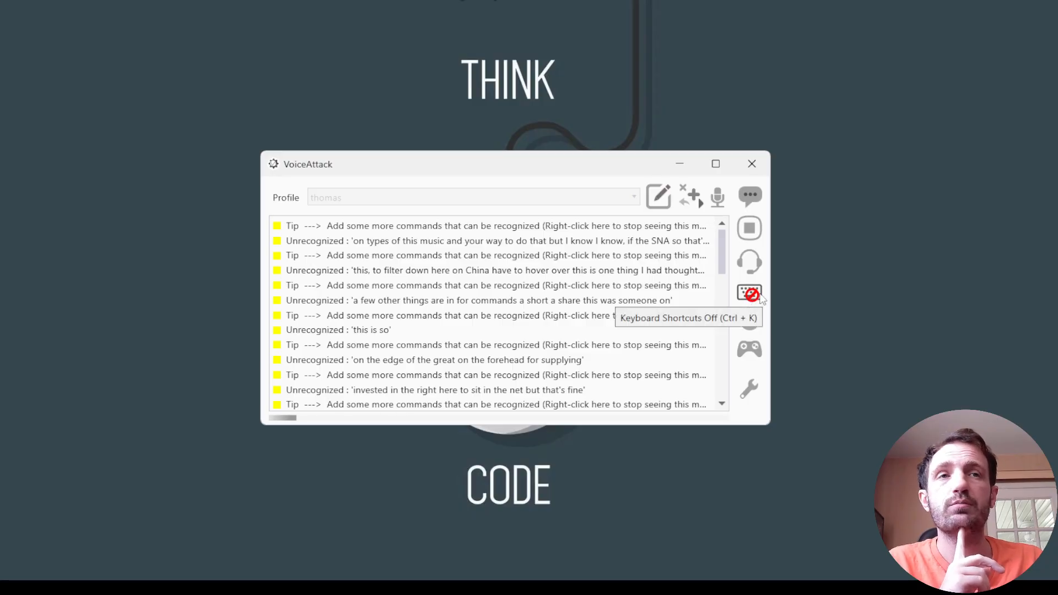
Switch to Notepad and place its window with a blank document over VoiceAttack.
key(super)
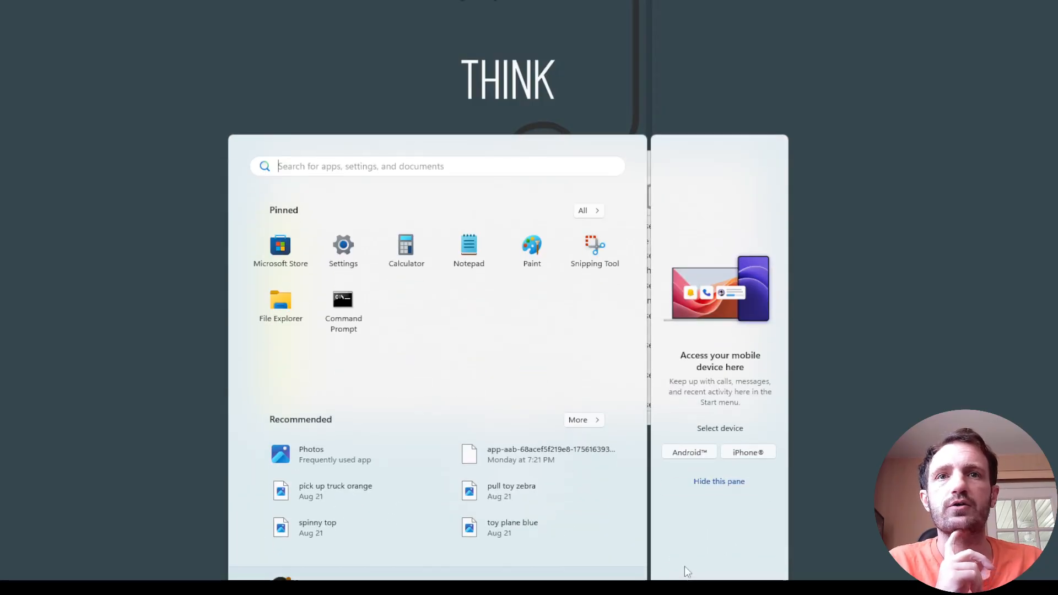
key(super)
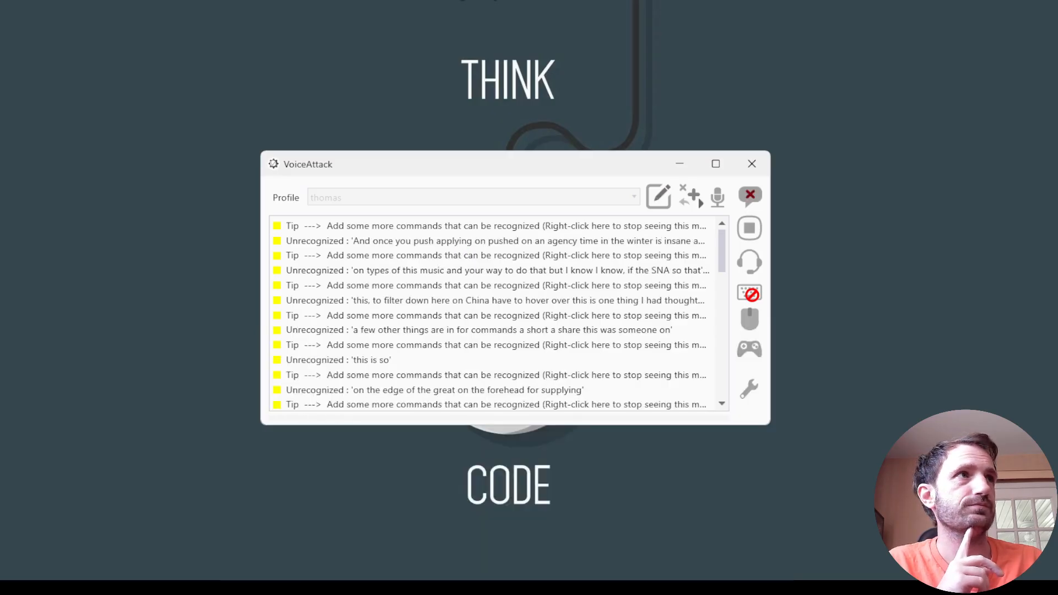
drag(1057, 51, 695, 144)
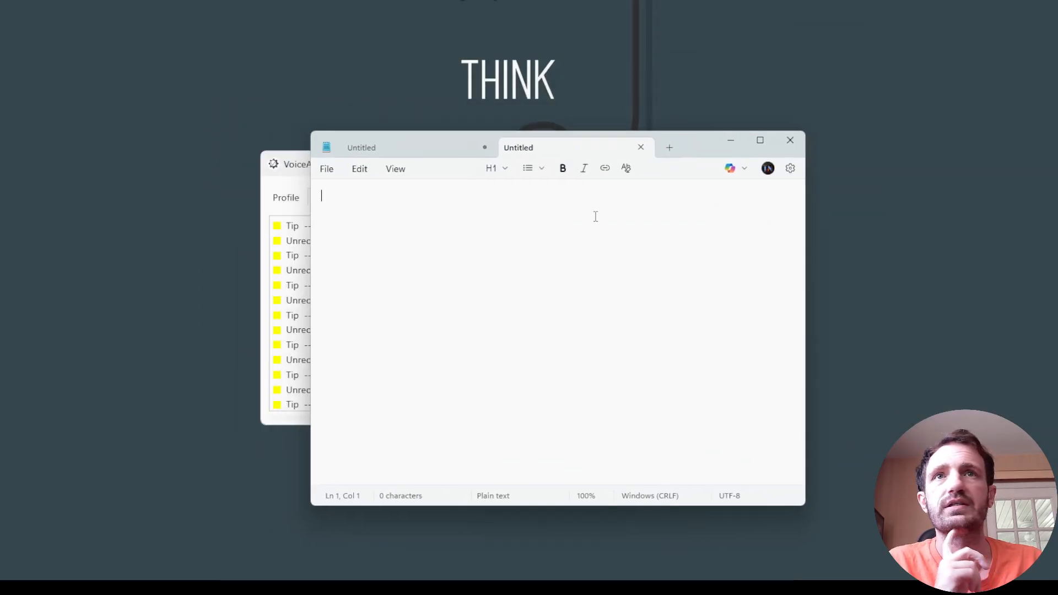
Try the F1 command in the blank Notepad document, closing the browser's help page and minimizing the browser.
key(F1)
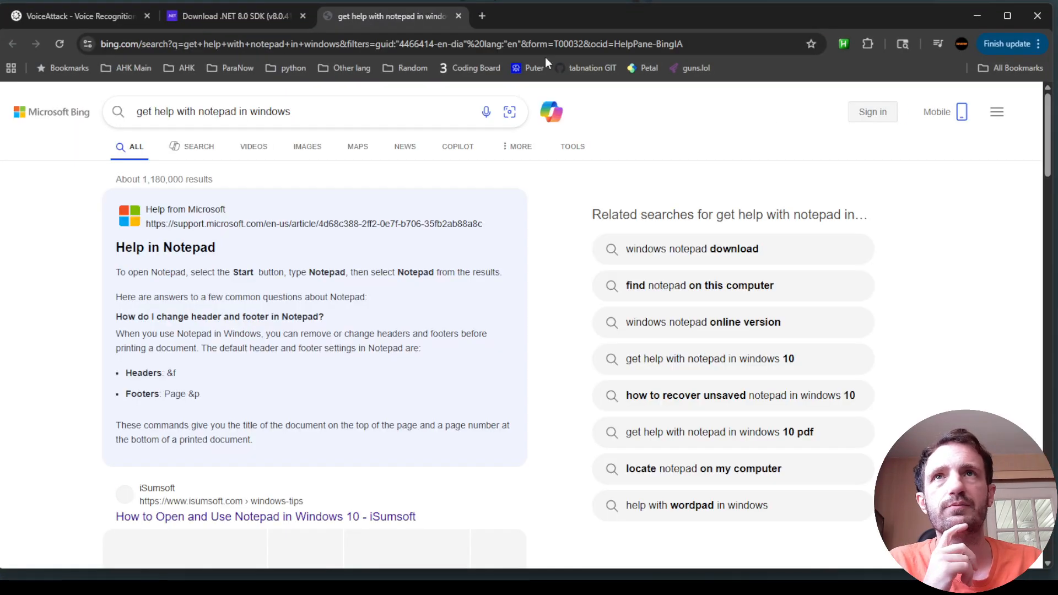
click(458, 19)
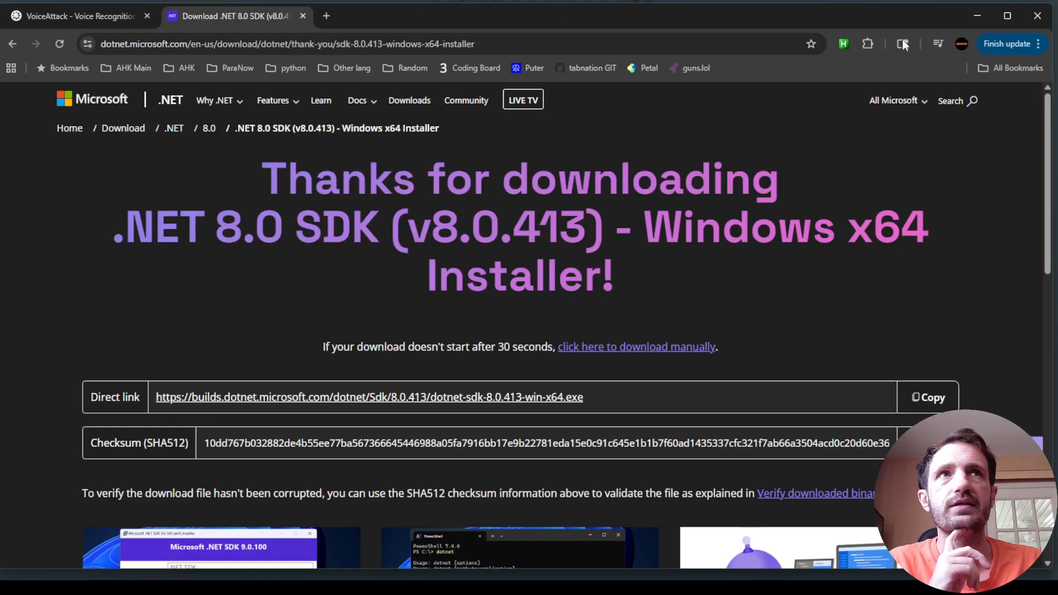
click(986, 15)
Turn on VoiceAttack's keyboard shortcuts and return to the blank Notepad document.
click(289, 170)
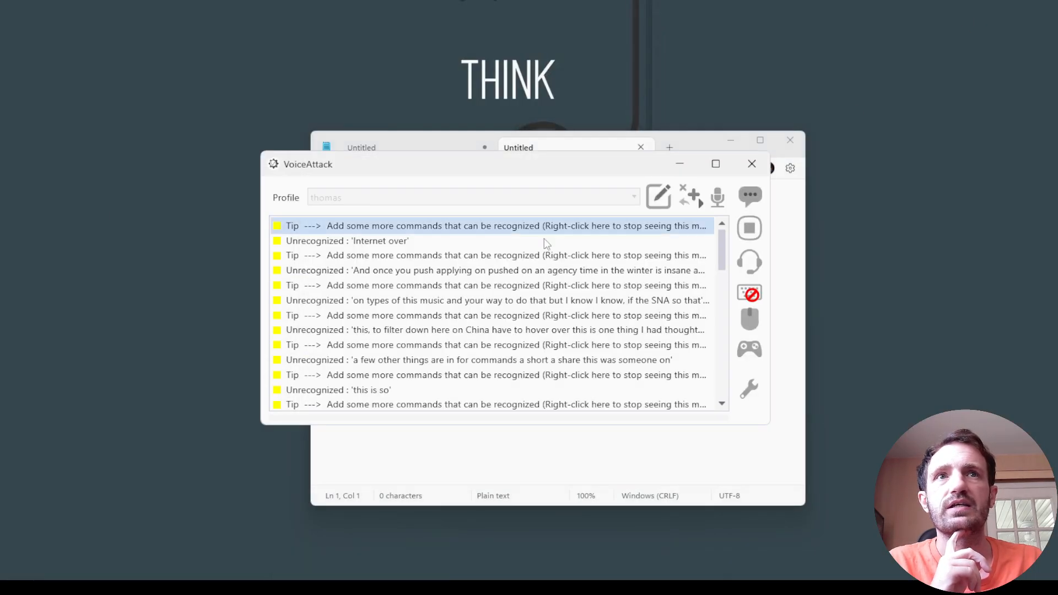
click(749, 298)
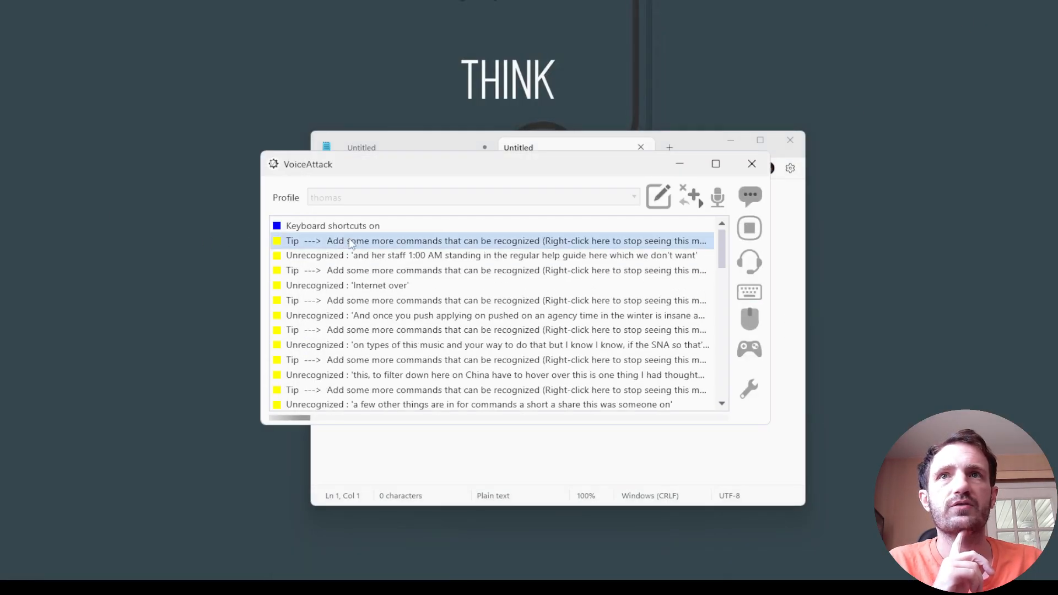
click(672, 463)
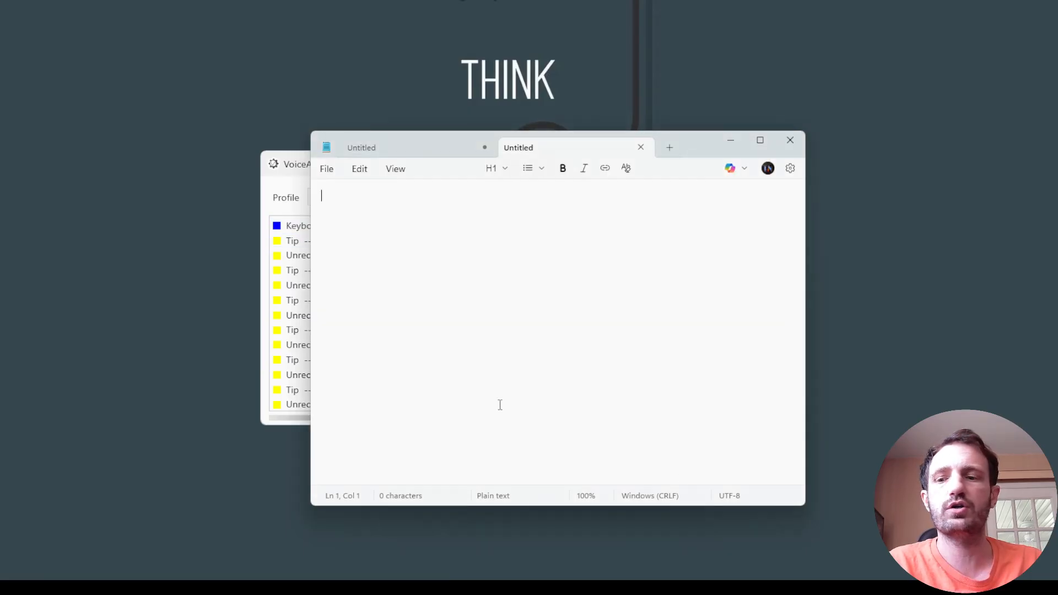
Trigger the F1 command repeatedly in the blank Notepad document to enter h characters, and close Notepad.
text(h)
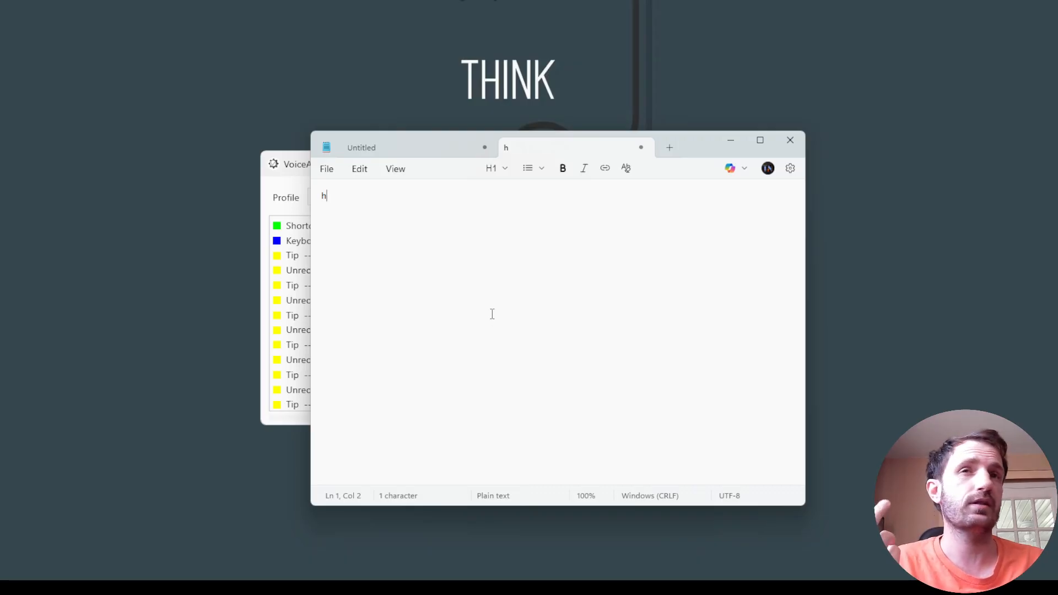
text(hh)
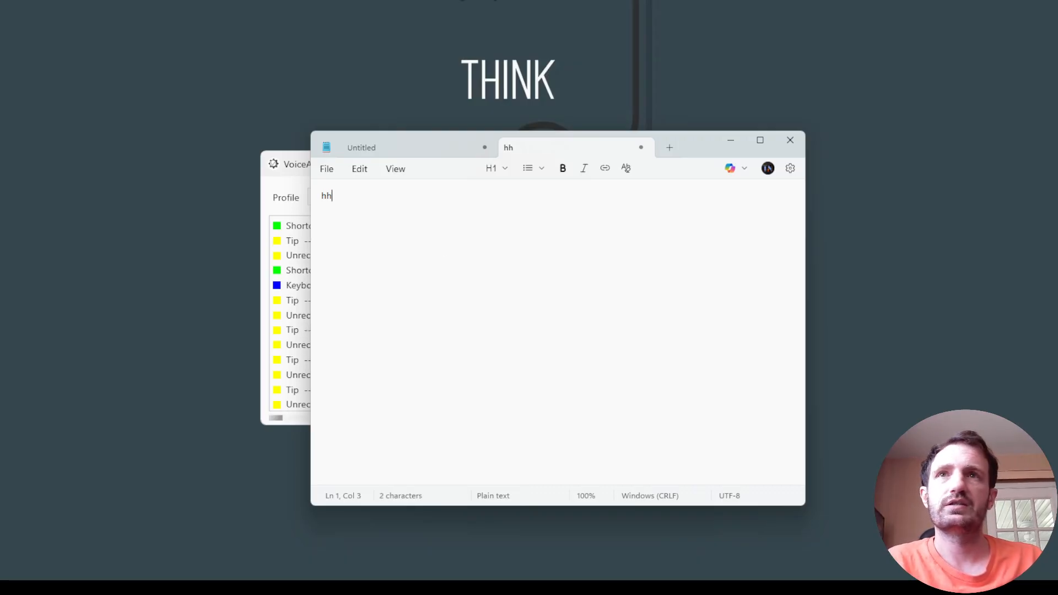
text(hhhhhhhh)
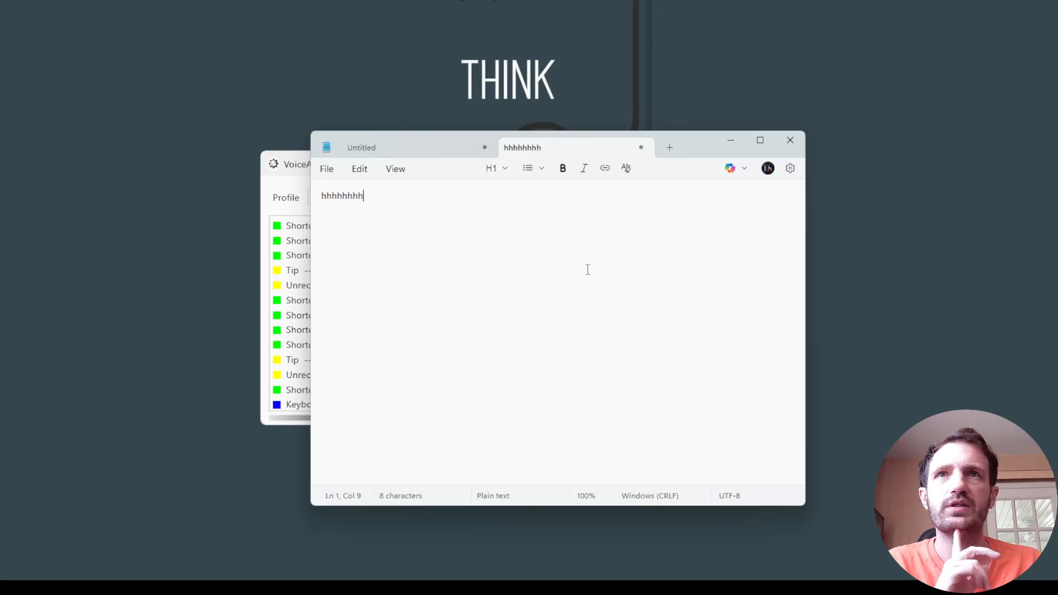
text(hhhhhhh)
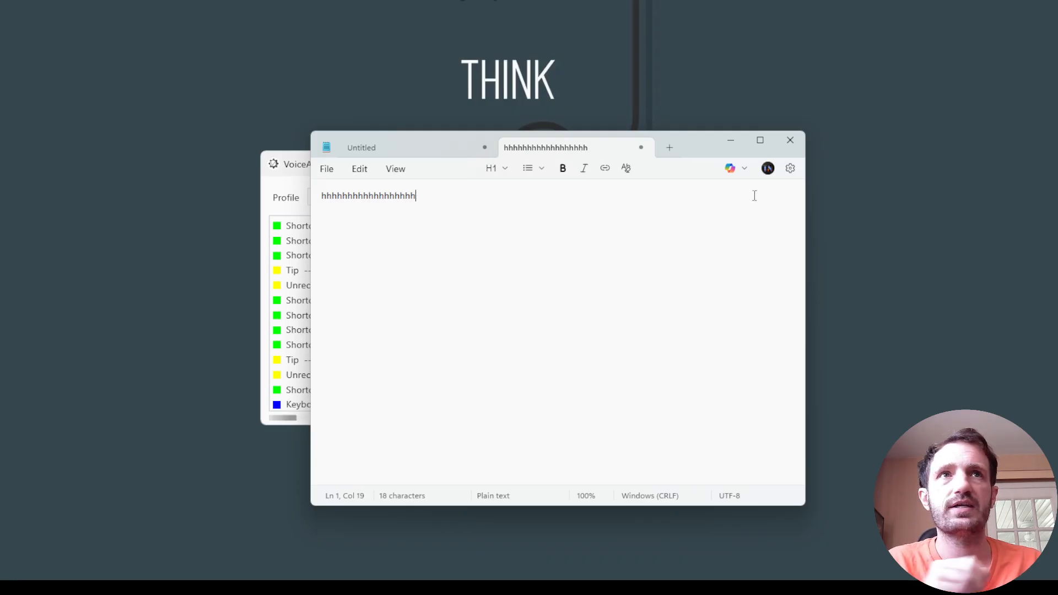
click(790, 141)
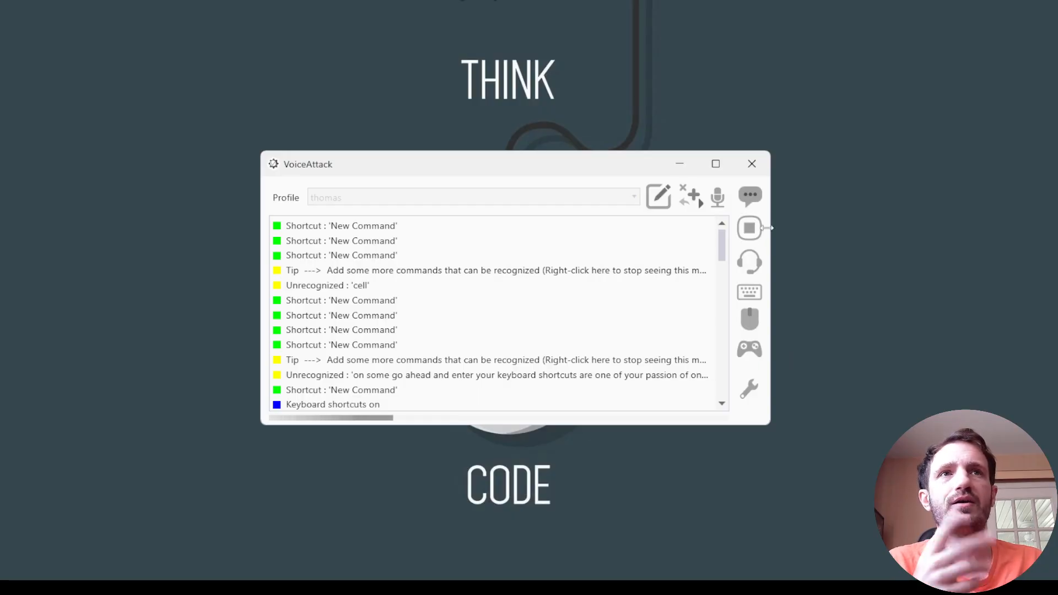
Suspend and resume VoiceAttack's listening, test the "calculator" voice command and close the Calculator.
click(749, 228)
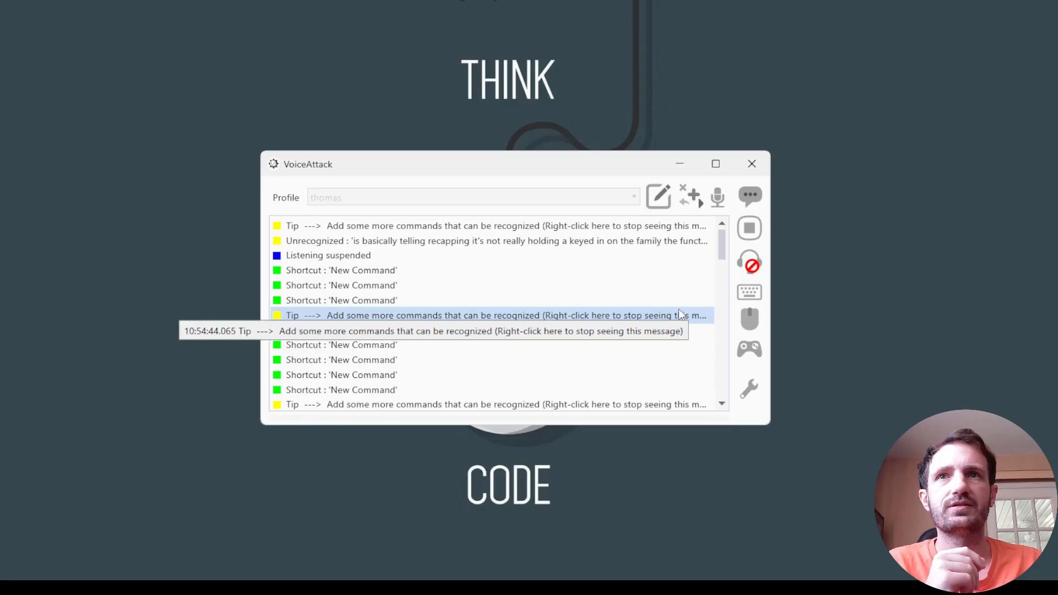
click(748, 263)
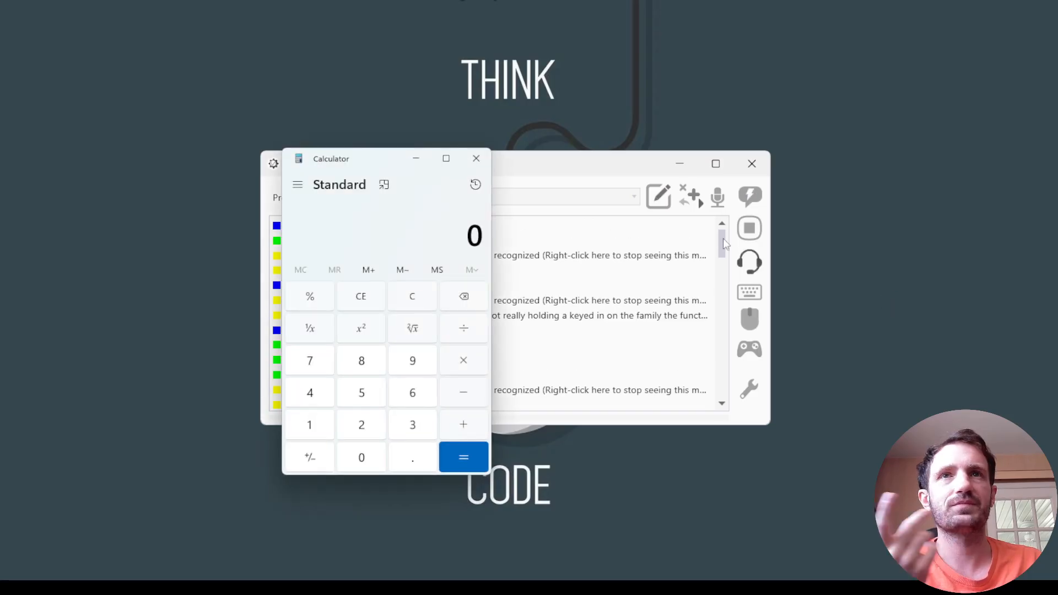
click(476, 158)
Toggle VoiceAttack's listening off and on several times, also trying its hotkey, and leave listening suspended.
click(749, 262)
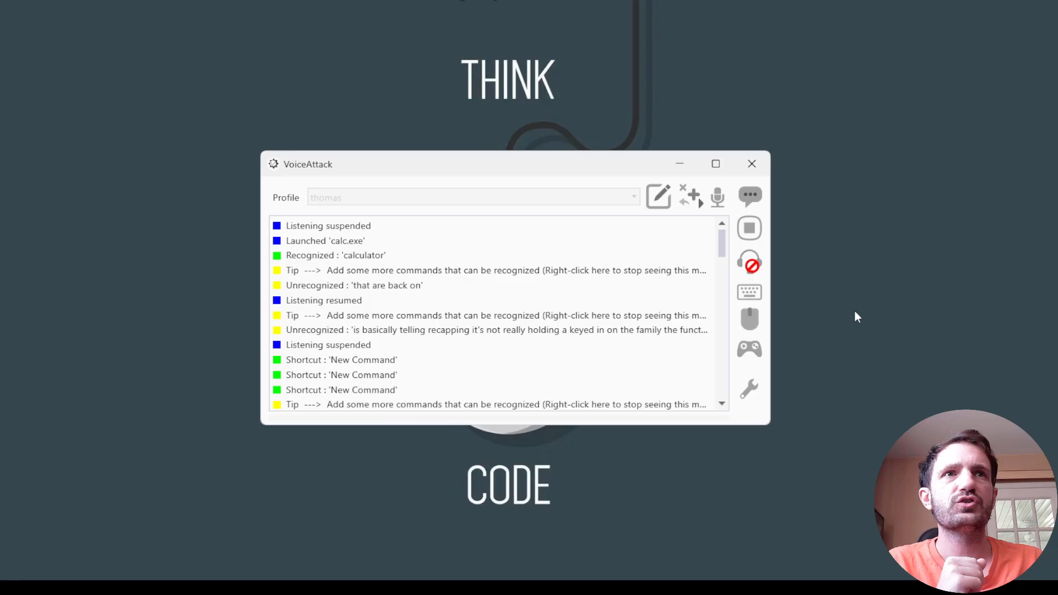
click(750, 264)
click(750, 263)
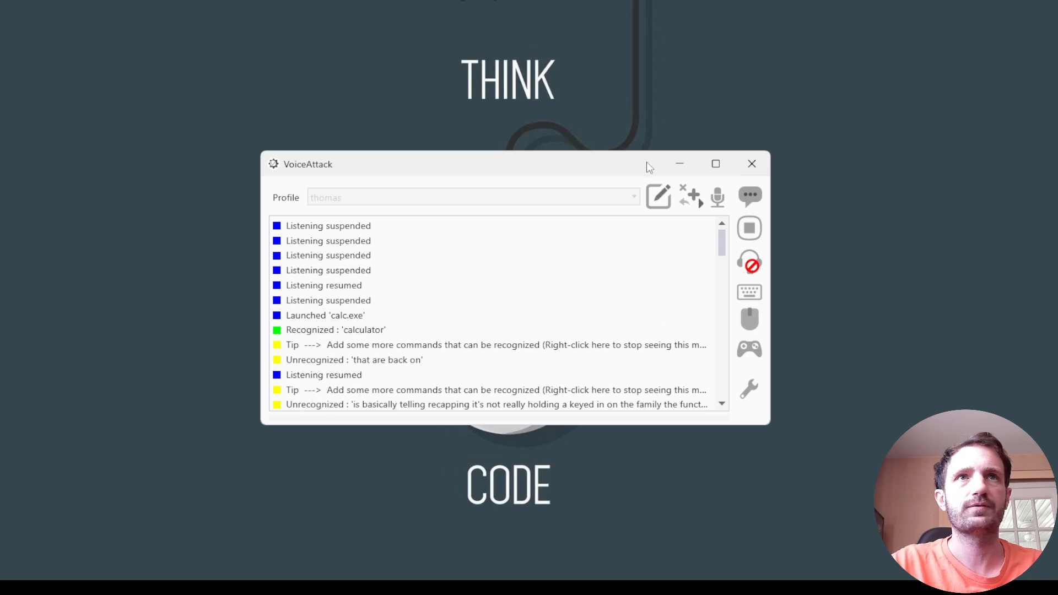
key(alt+shift+l)
key(alt+shift+l)
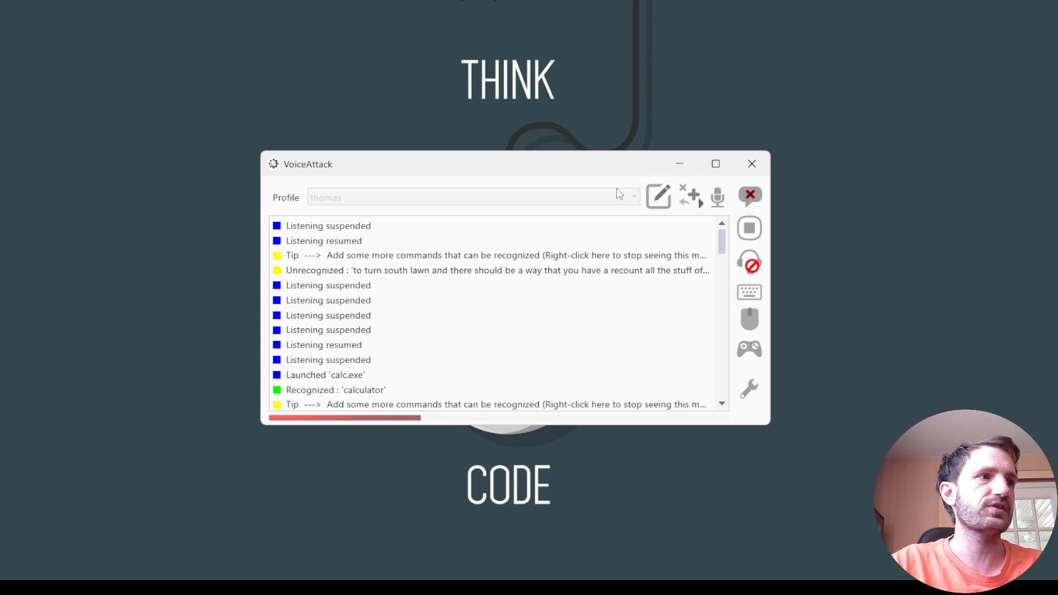
key(alt+shift+l)
mouse_move(604, 165)
mouse_down()
mouse_move(646, 160)
mouse_move(608, 165)
mouse_up()
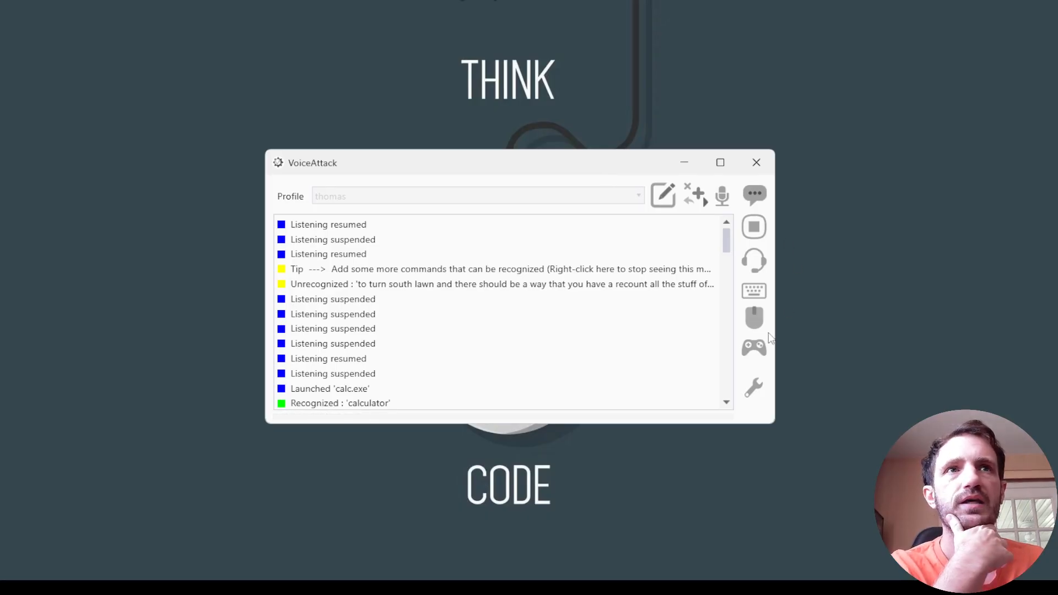
click(762, 259)
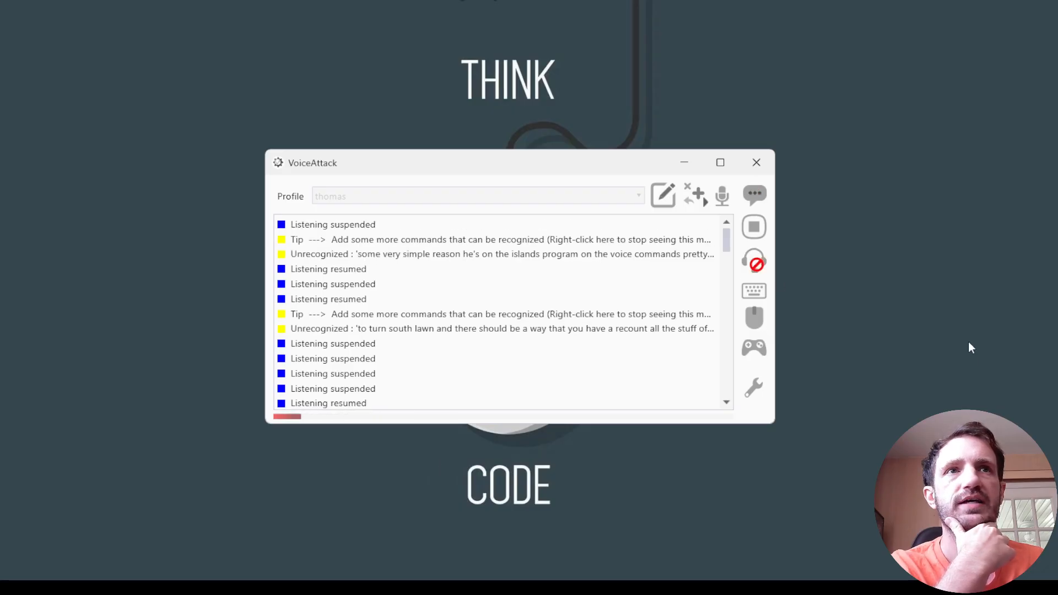
scroll(374, 389, down, 3)
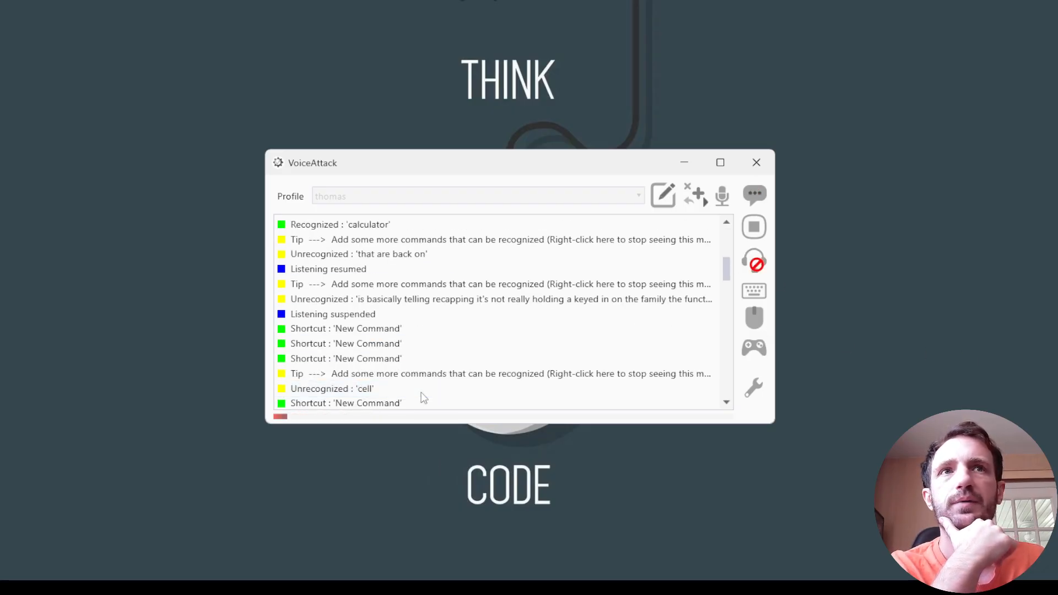
drag(325, 164, 360, 169)
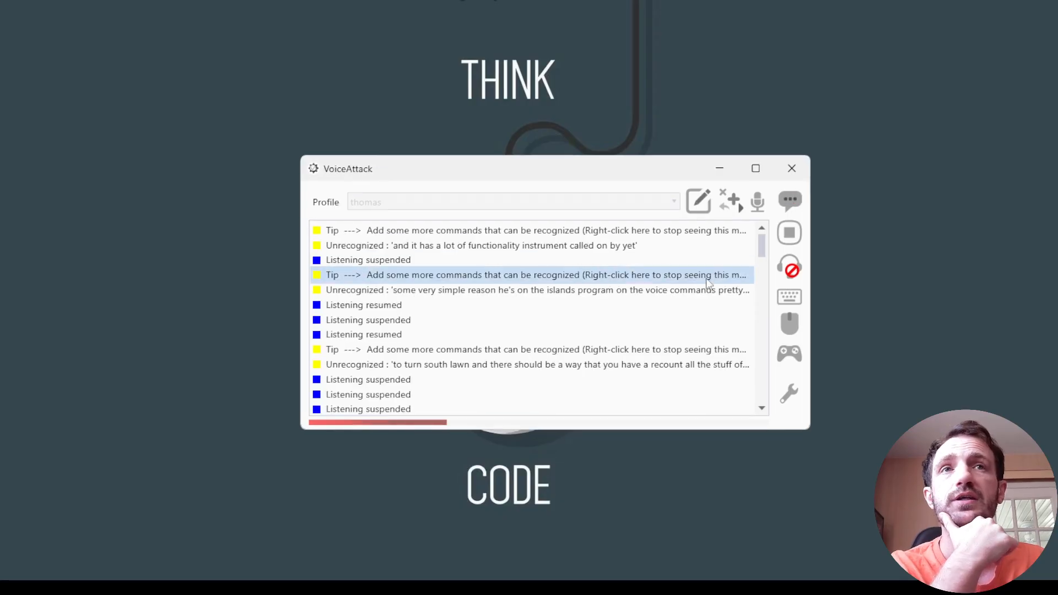